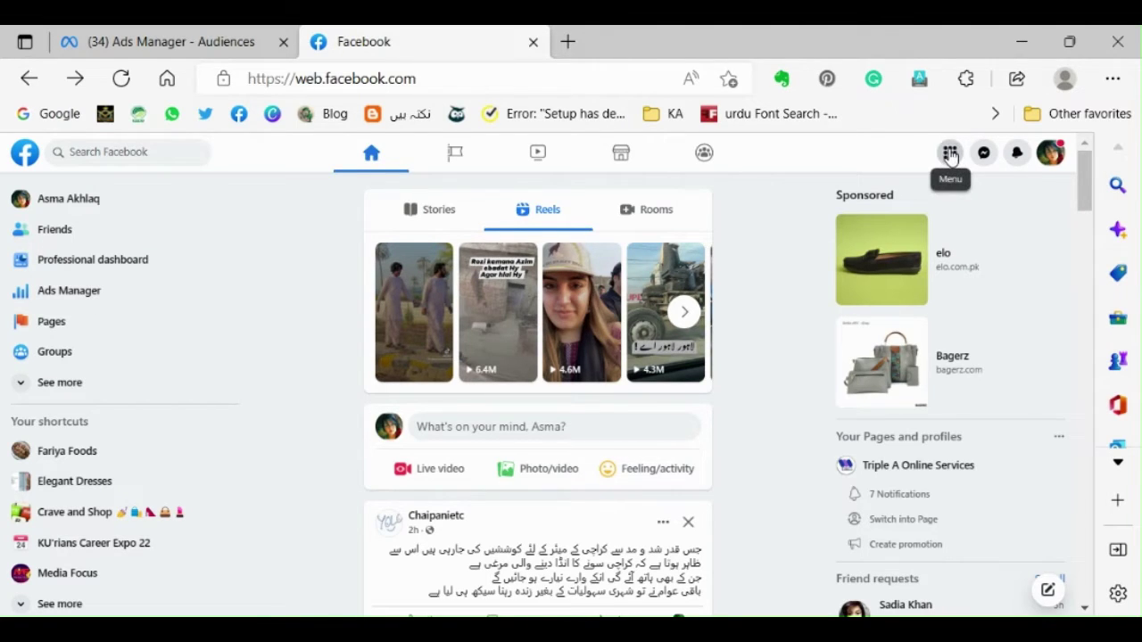
Step: Browse the Facebook menu down to the Ads Manager entry in the Professional section
left_click(951, 157)
scroll(798, 313, "down", 6)
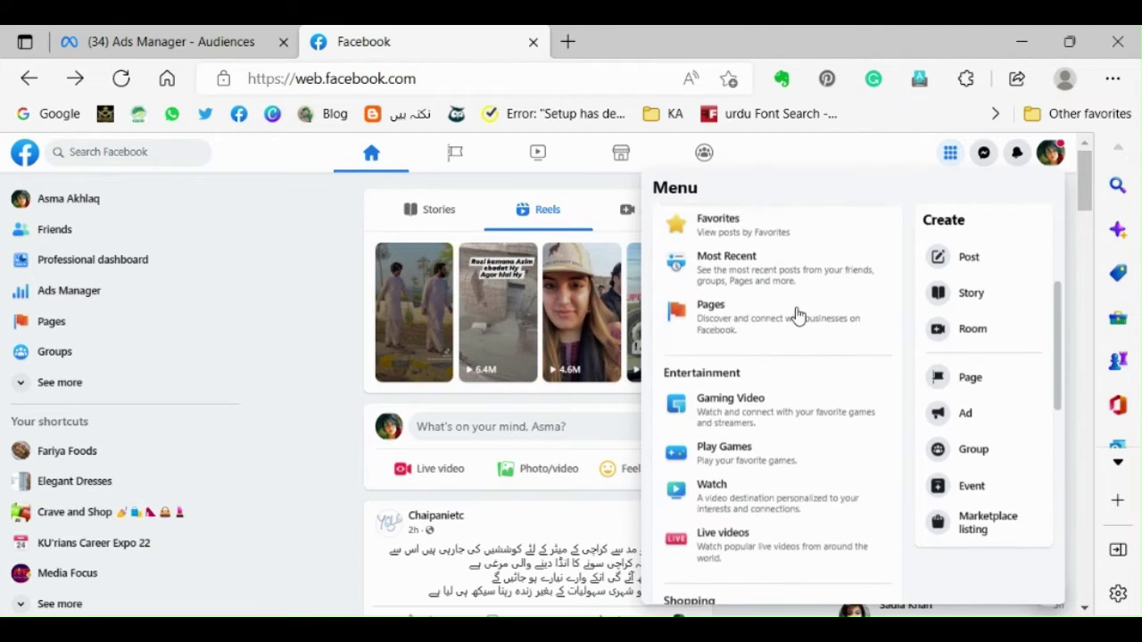
scroll(798, 313, "down", 5)
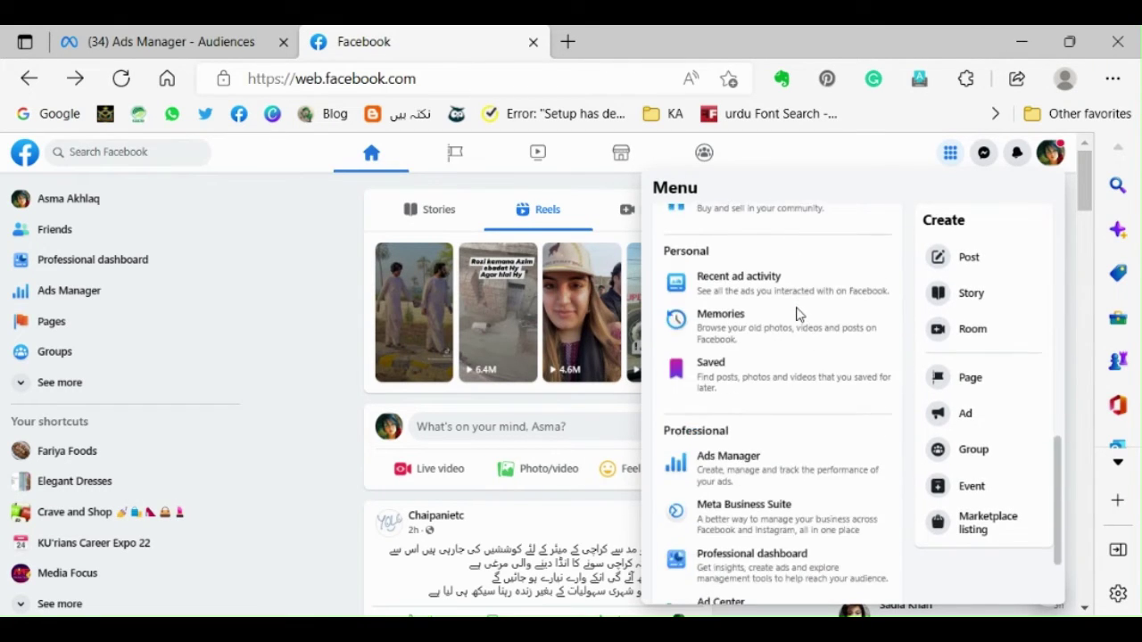
scroll(781, 308, "down", 2)
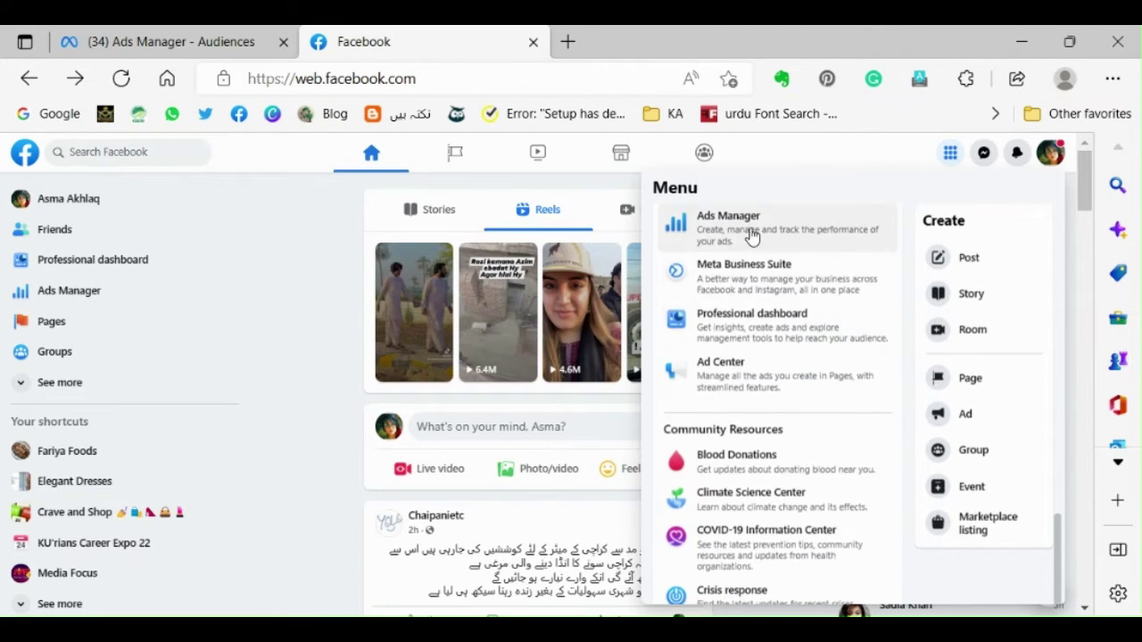
Step: Search the web for "ad manager" in a new tab, visit Facebook Ads Manager from the results, and close the tab
left_click(567, 41)
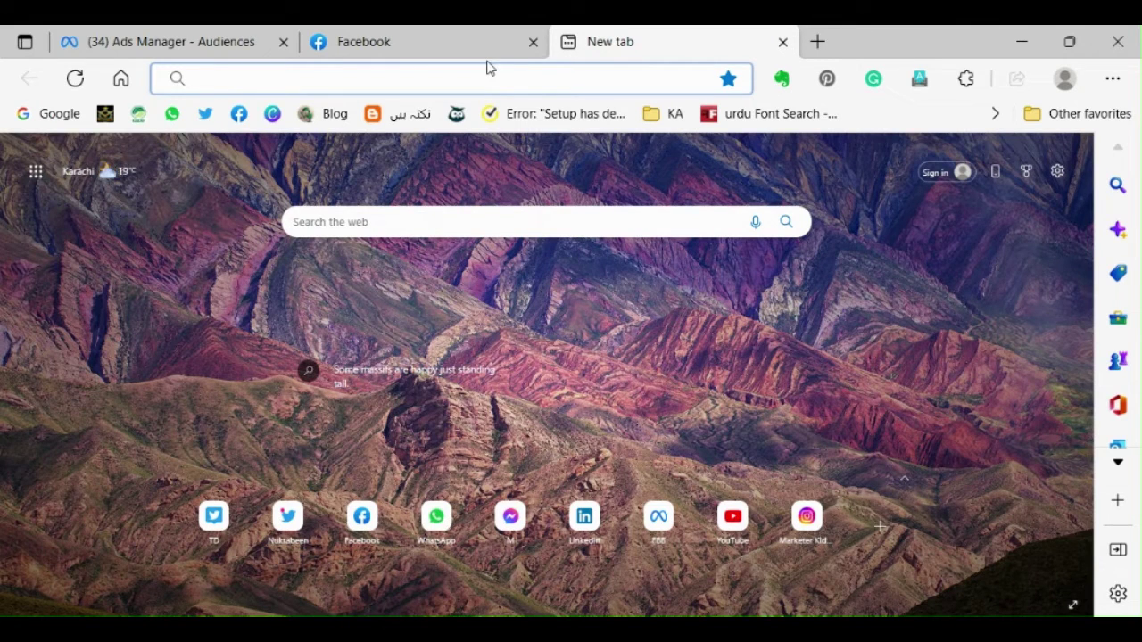
type("ad manager")
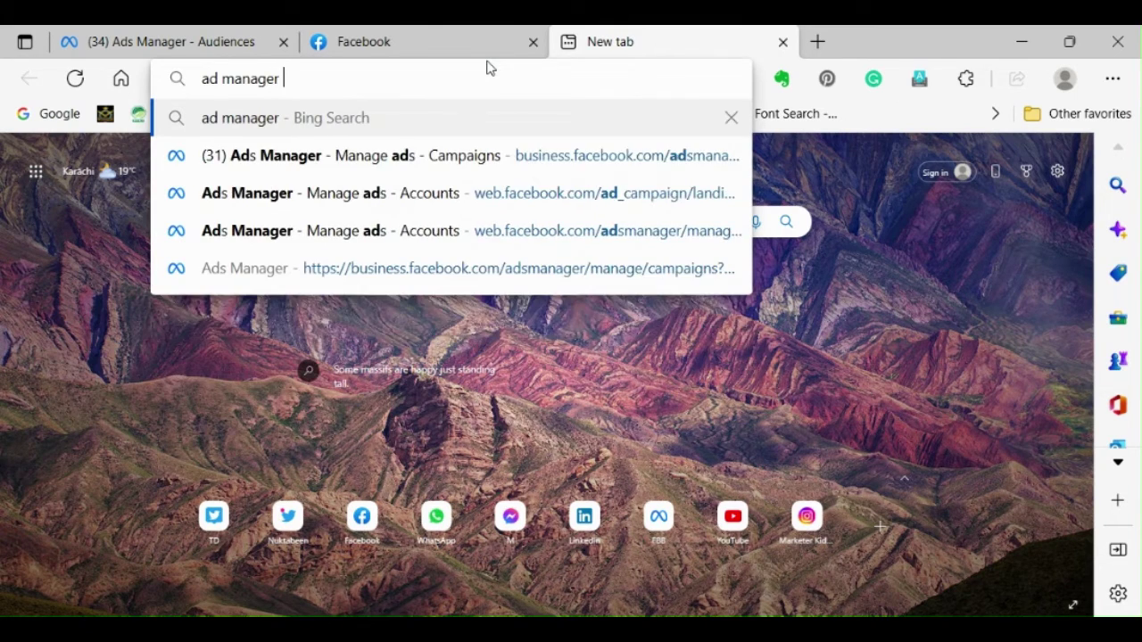
key("Return")
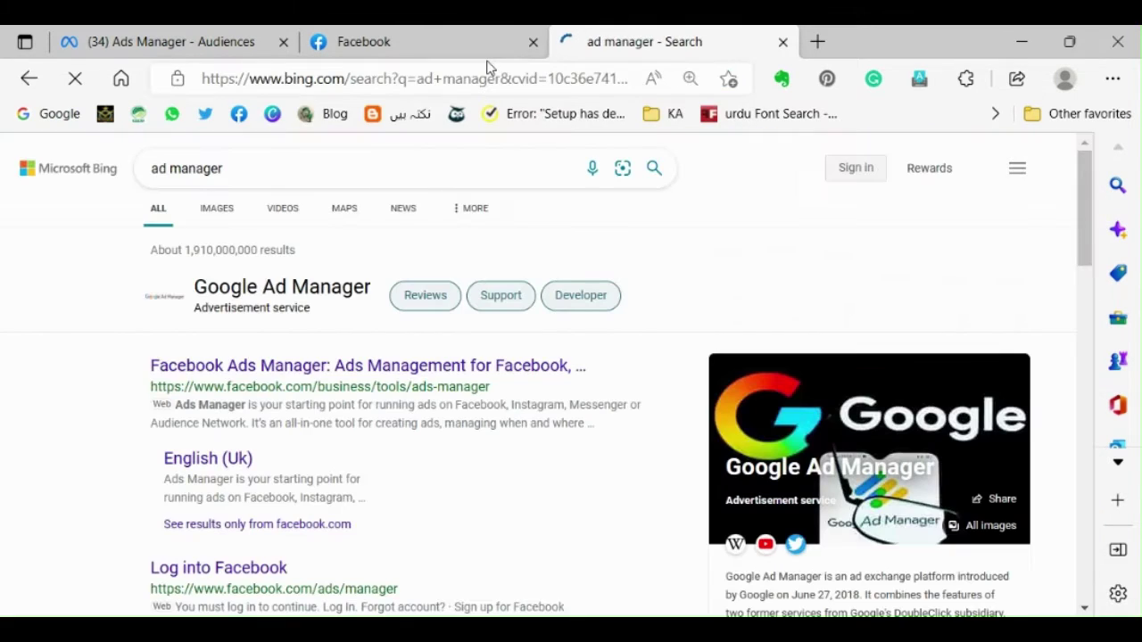
left_click(290, 373)
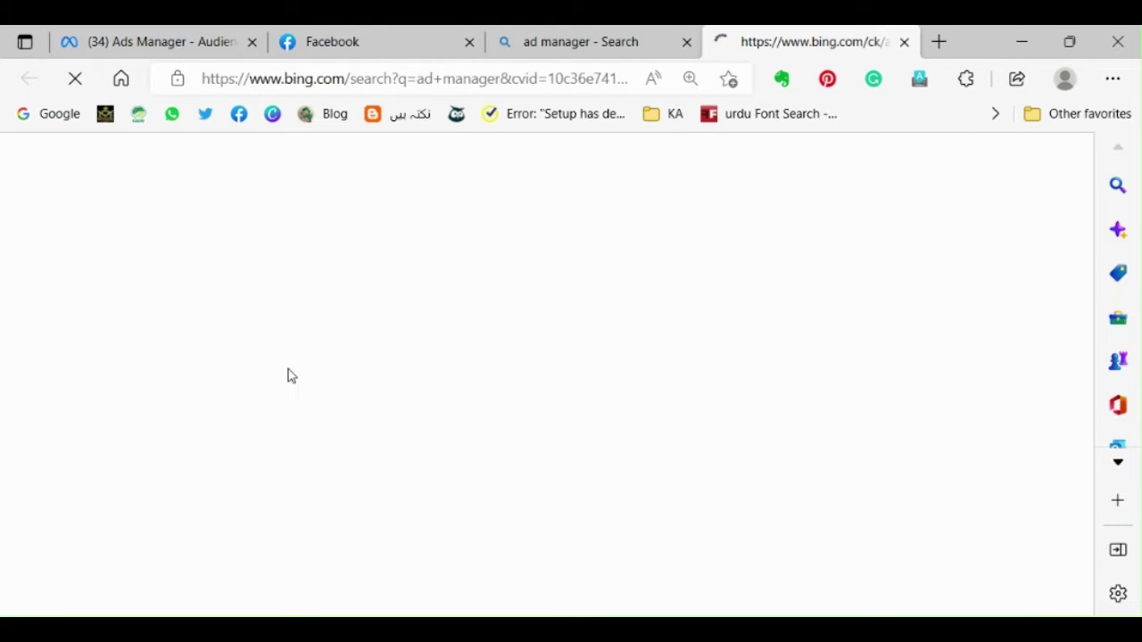
left_click(688, 43)
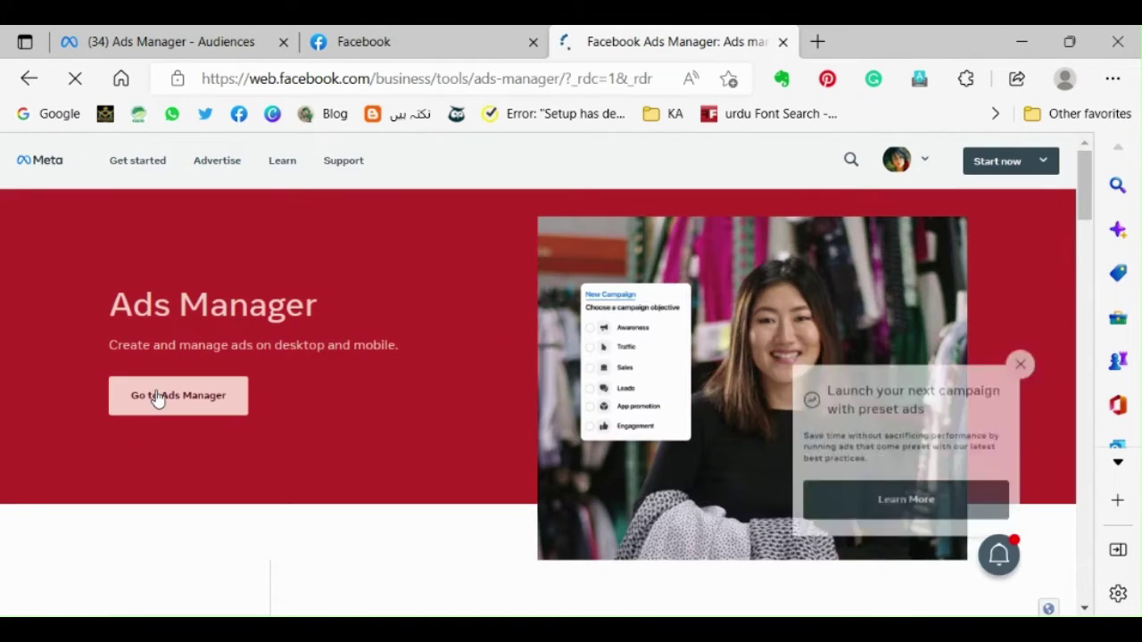
scroll(158, 396, "down", 1)
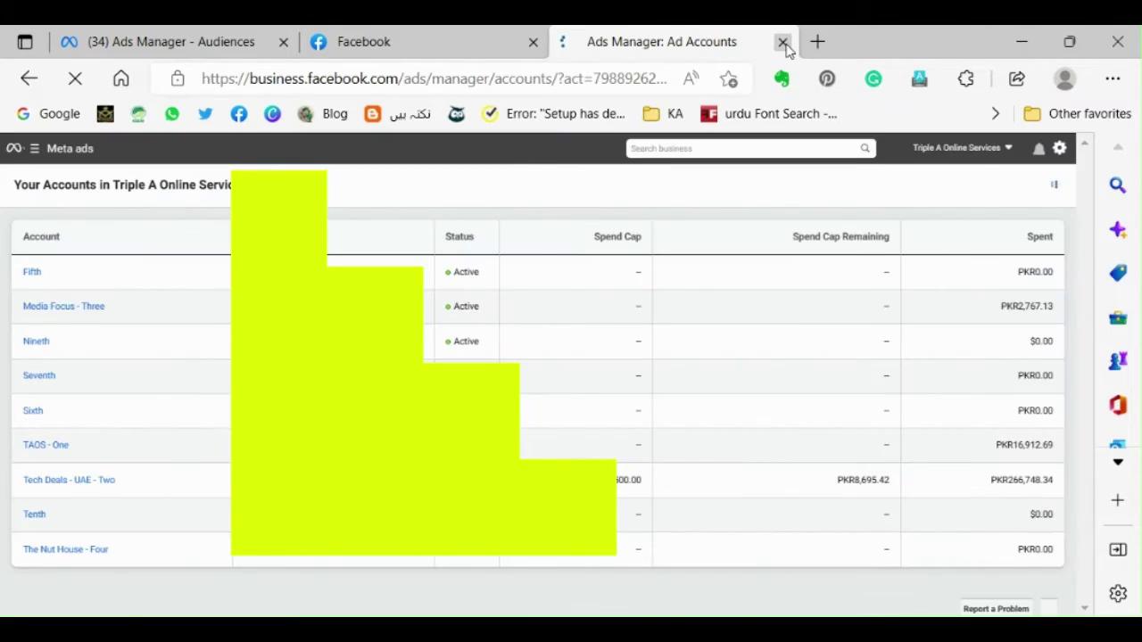
left_click(783, 42)
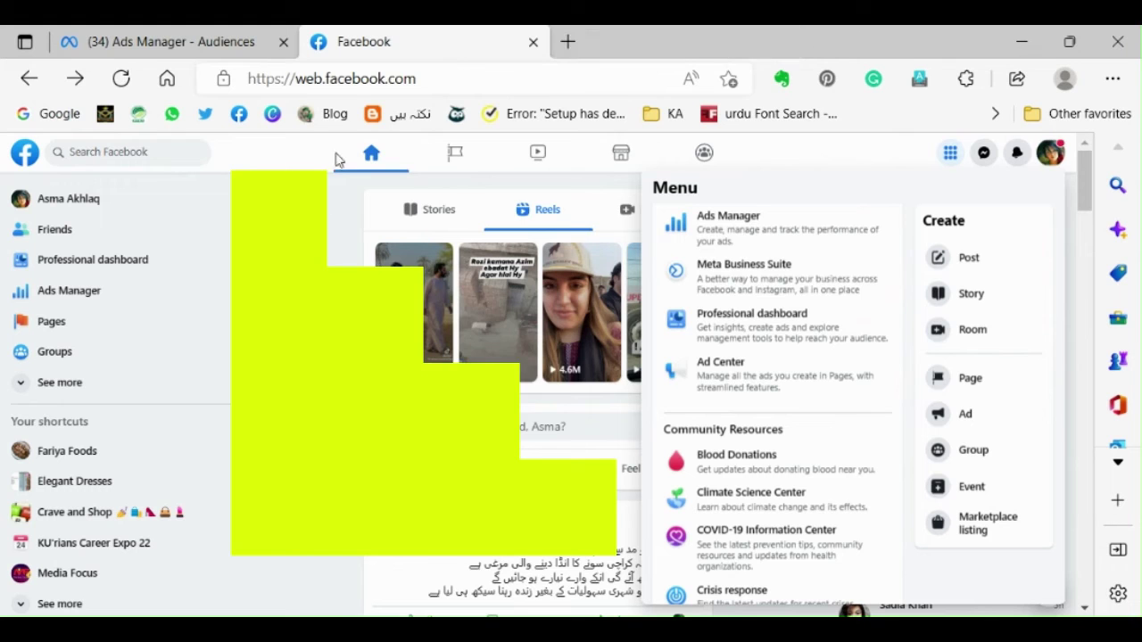
Step: Open Ads Manager from the Facebook home page and switch to the Media Focus - Three ad account
double_click(80, 292)
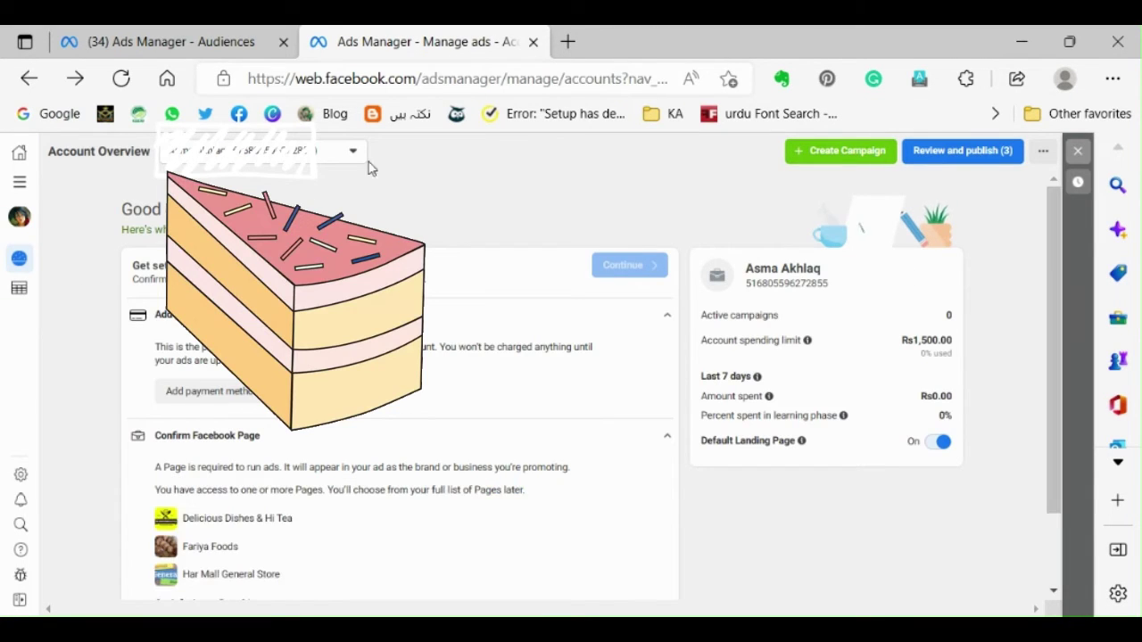
left_click(352, 153)
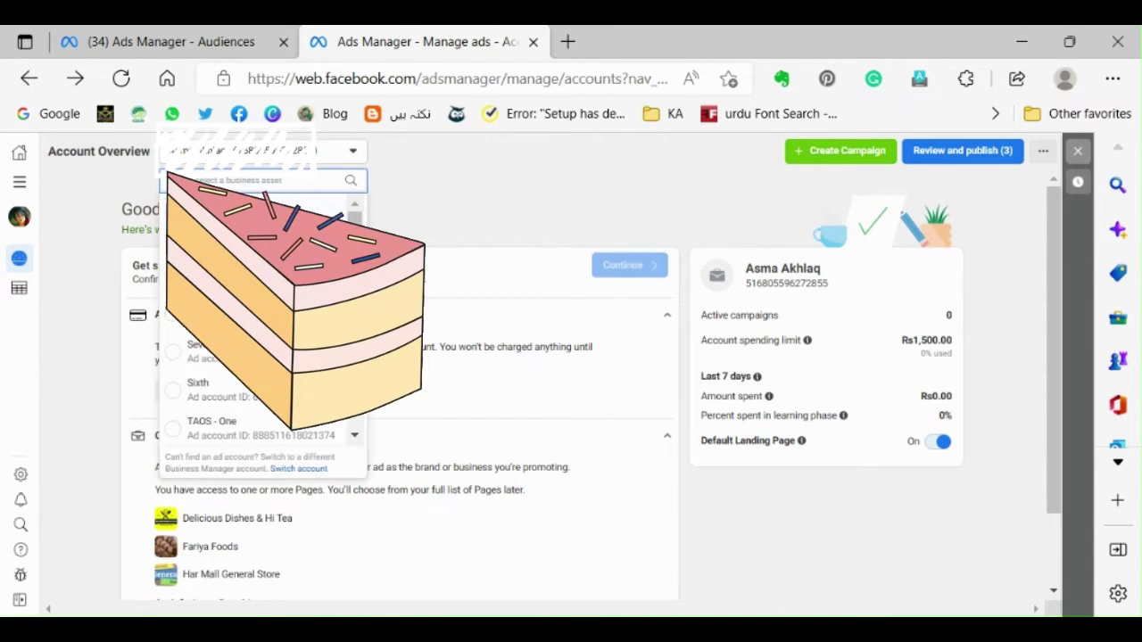
scroll(263, 384, "down", 2)
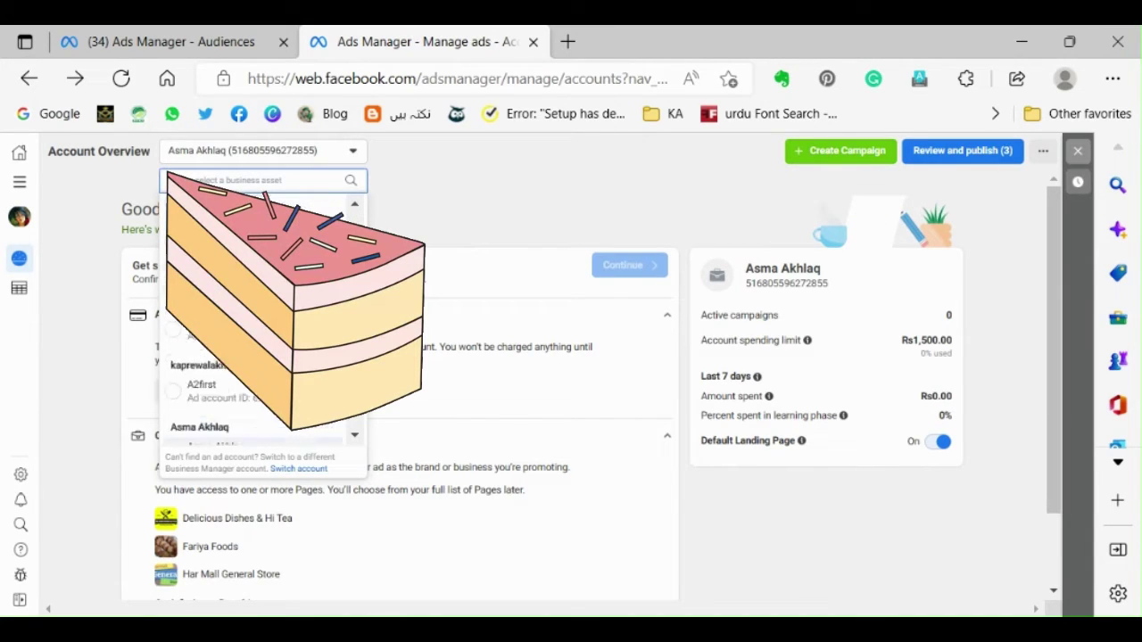
scroll(264, 383, "up", 3)
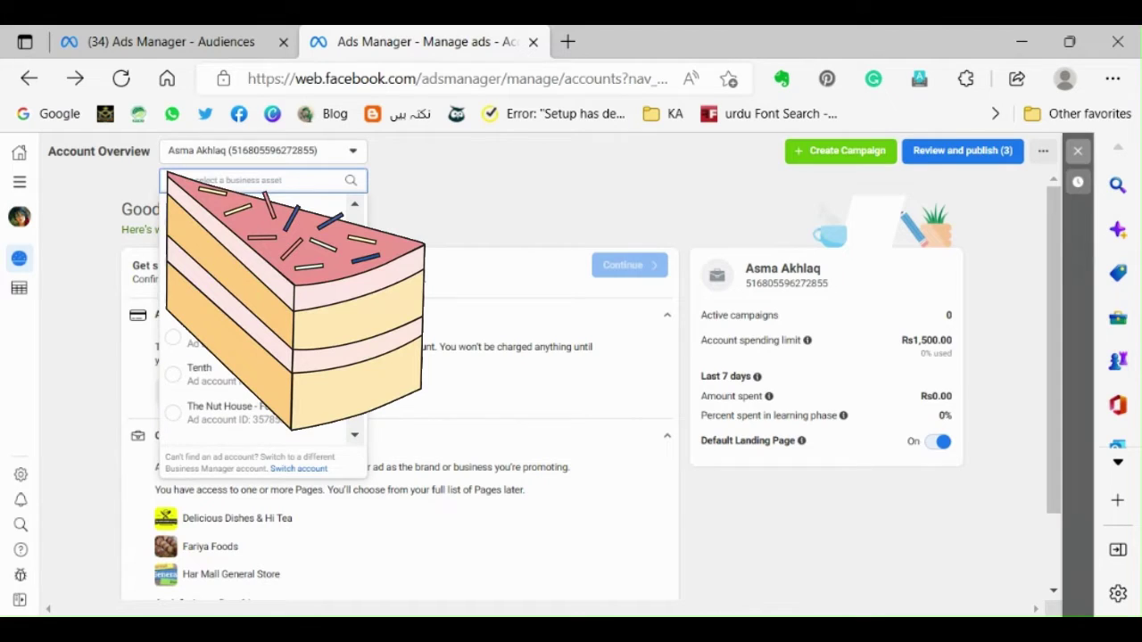
scroll(282, 272, "up", 1)
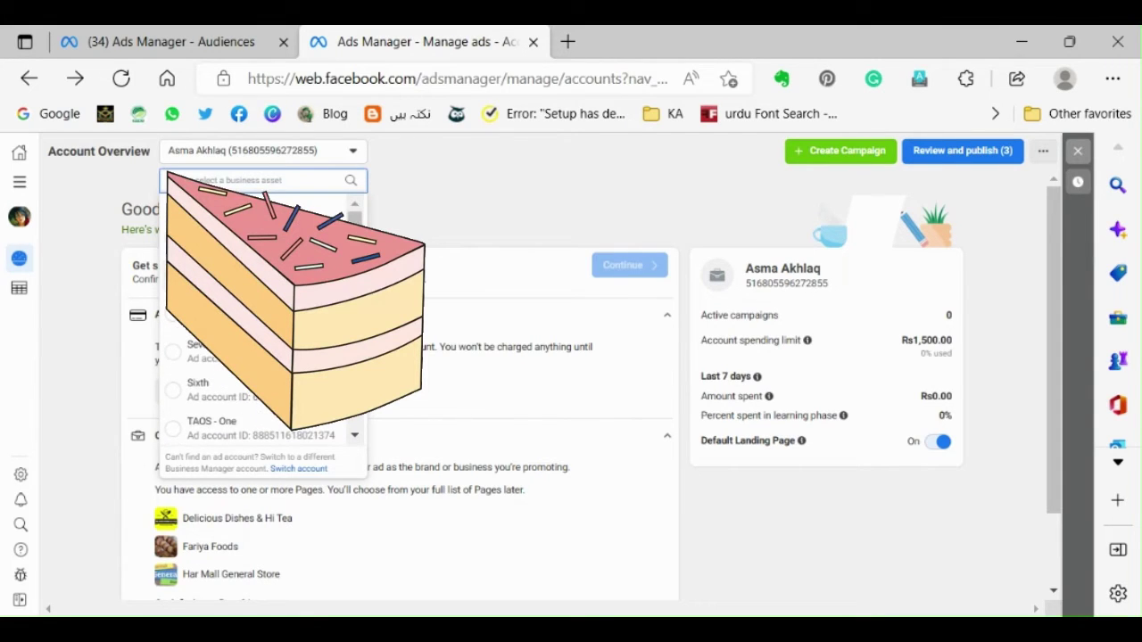
left_click(282, 272)
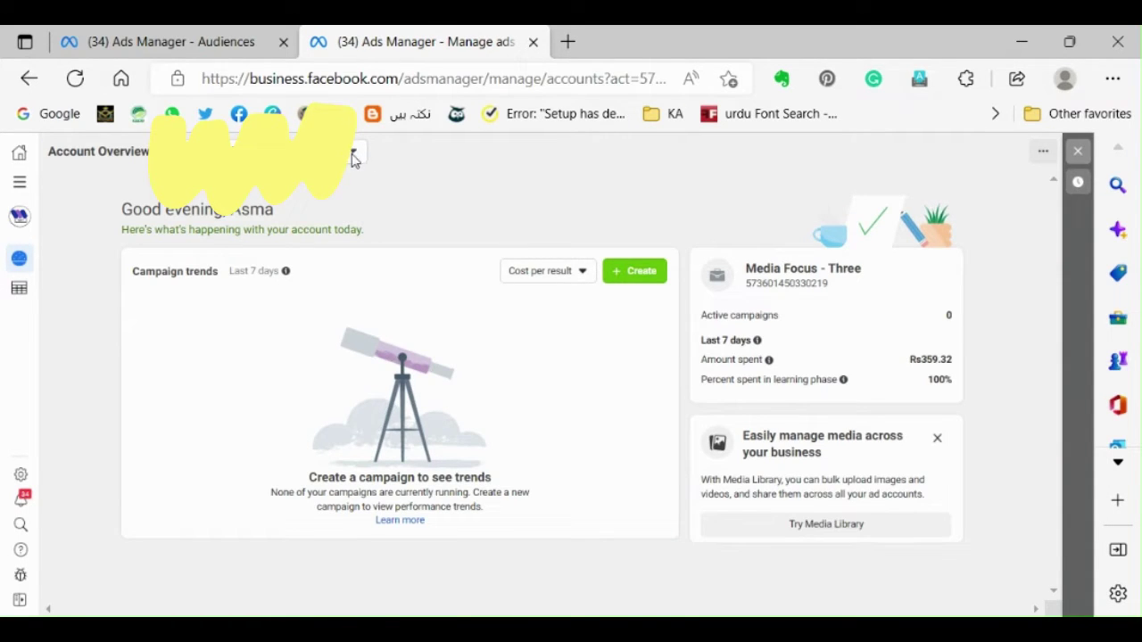
Step: Create a new campaign with the Engagement objective and name it 19-01-2023 Engagement Campaign
left_click(637, 273)
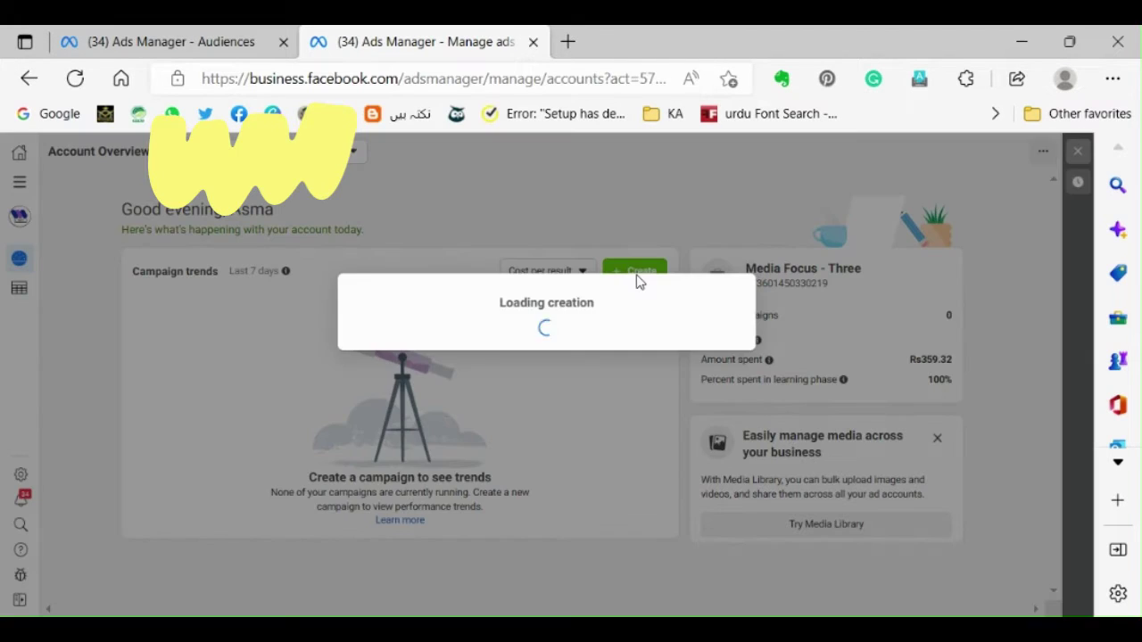
scroll(508, 387, "down", 2)
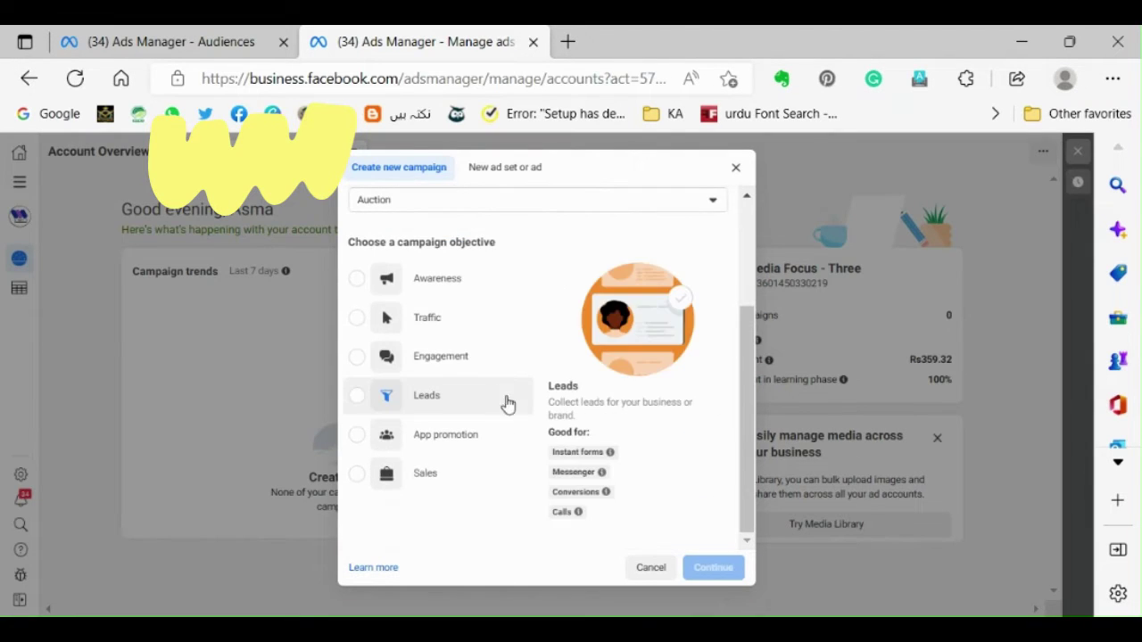
double_click(458, 361)
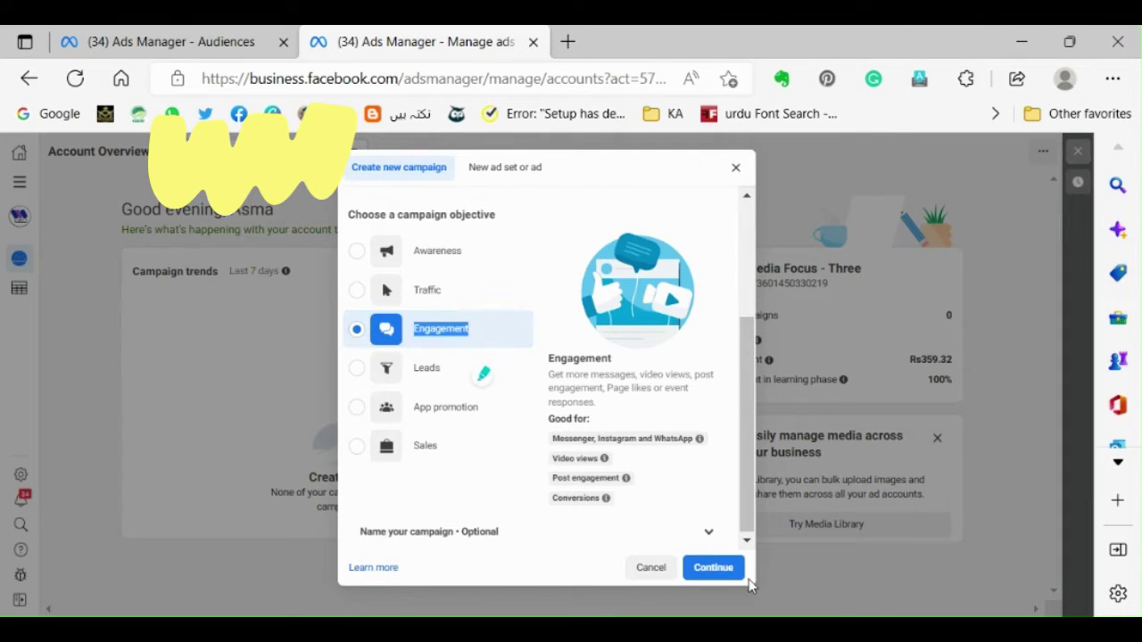
left_click(713, 571)
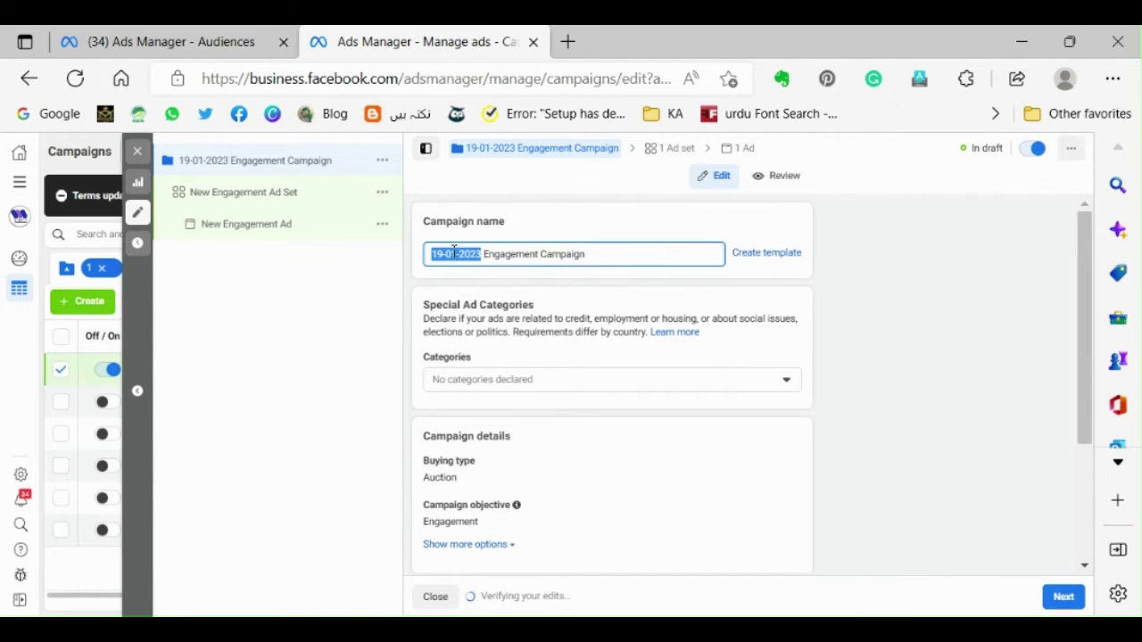
Step: Proceed to the ad set level and rename the ad set 19-01-2023 Engagement Ad Set
scroll(623, 407, "down", 3)
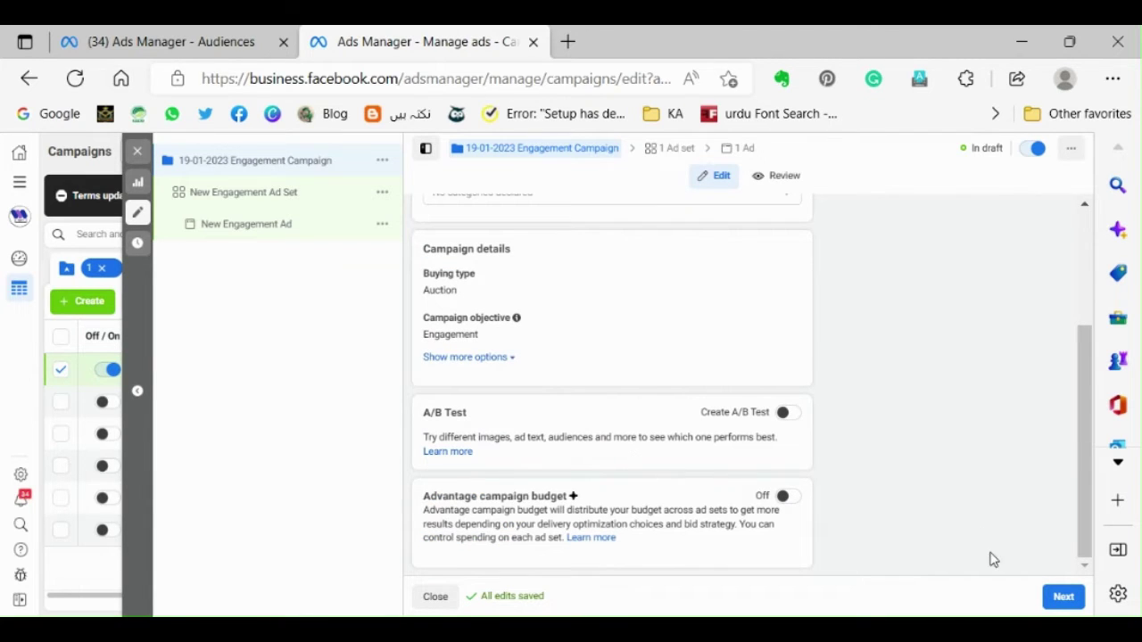
left_click(1060, 597)
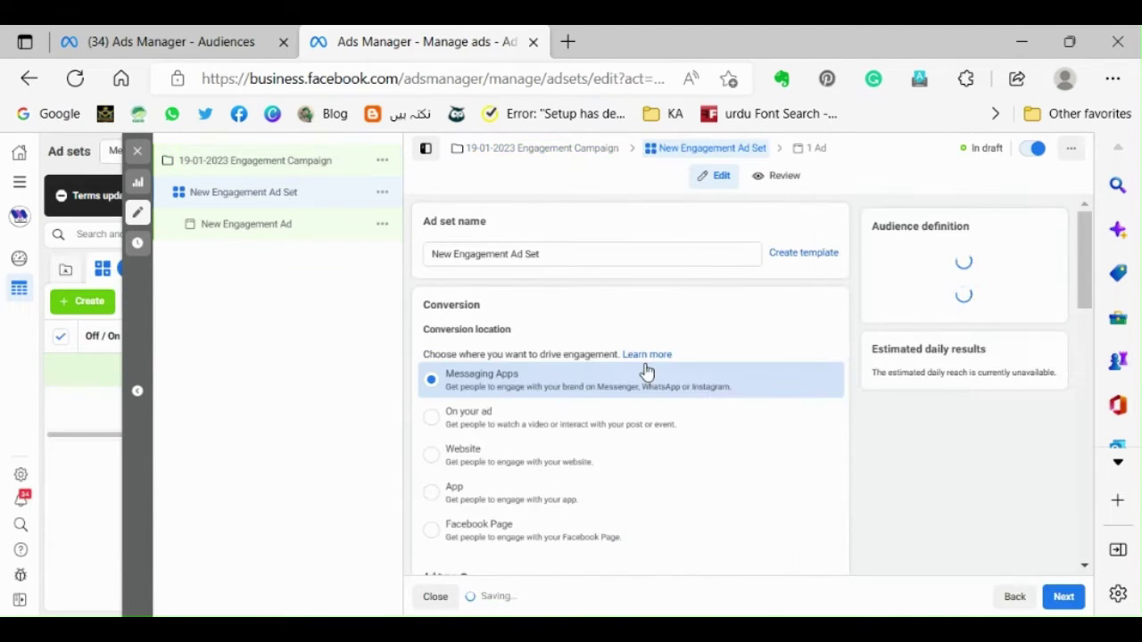
left_click(453, 254)
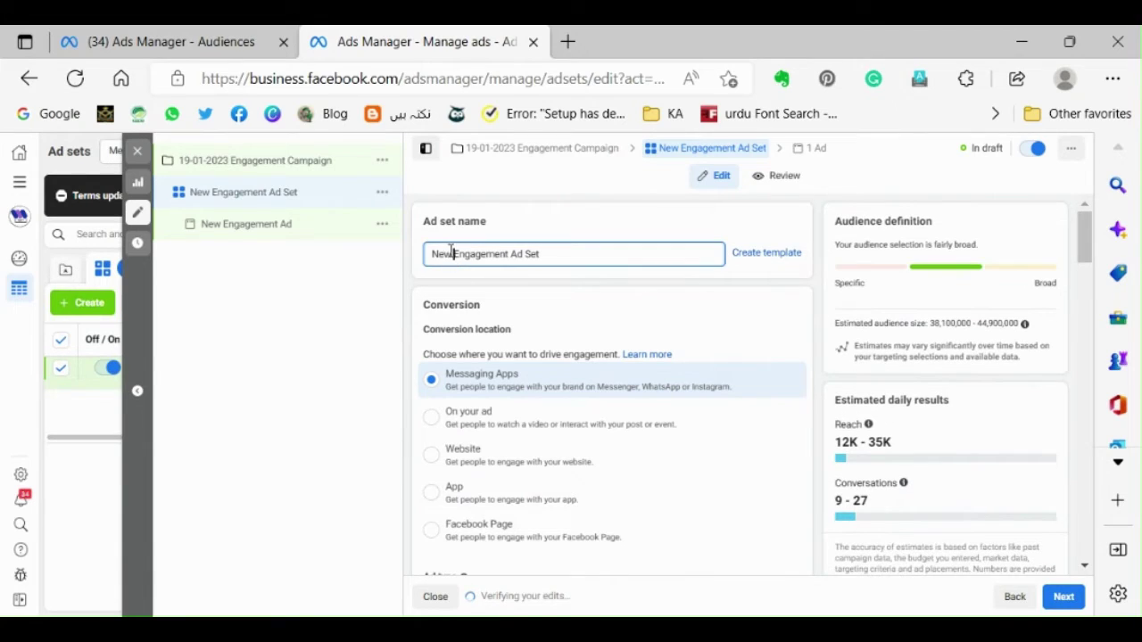
double_click(450, 253)
key("BackSpace")
type("19-01-2023")
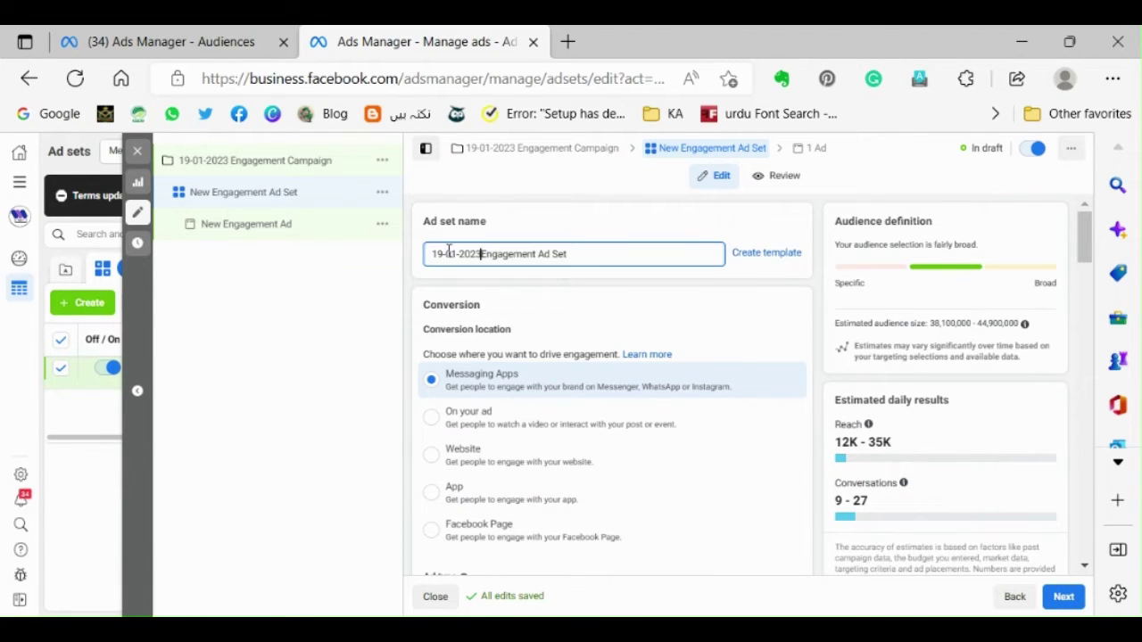
left_click(670, 319)
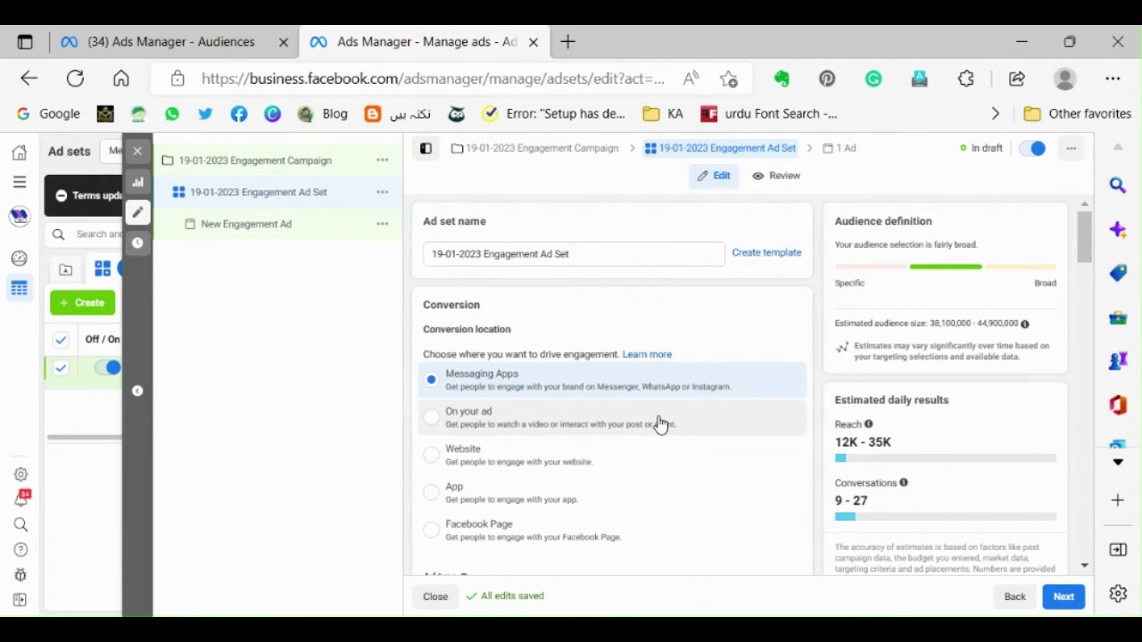
Step: Set the ad set's conversion location to On your ad and its engagement type to Post engagement
left_click(614, 427)
scroll(670, 520, "down", 1)
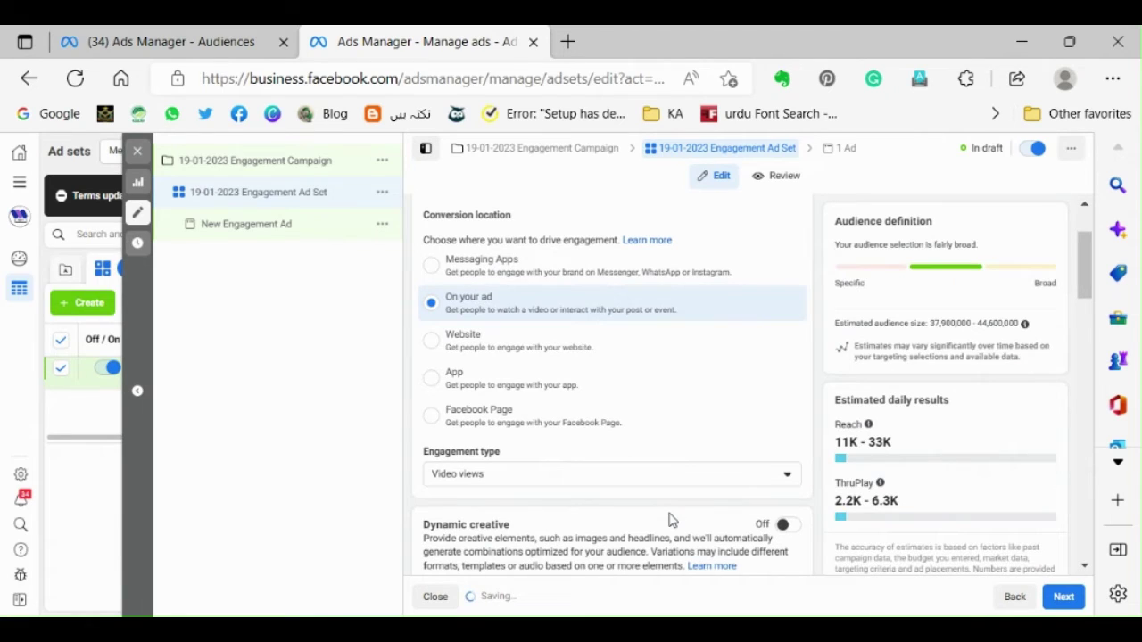
scroll(671, 369, "down", 1)
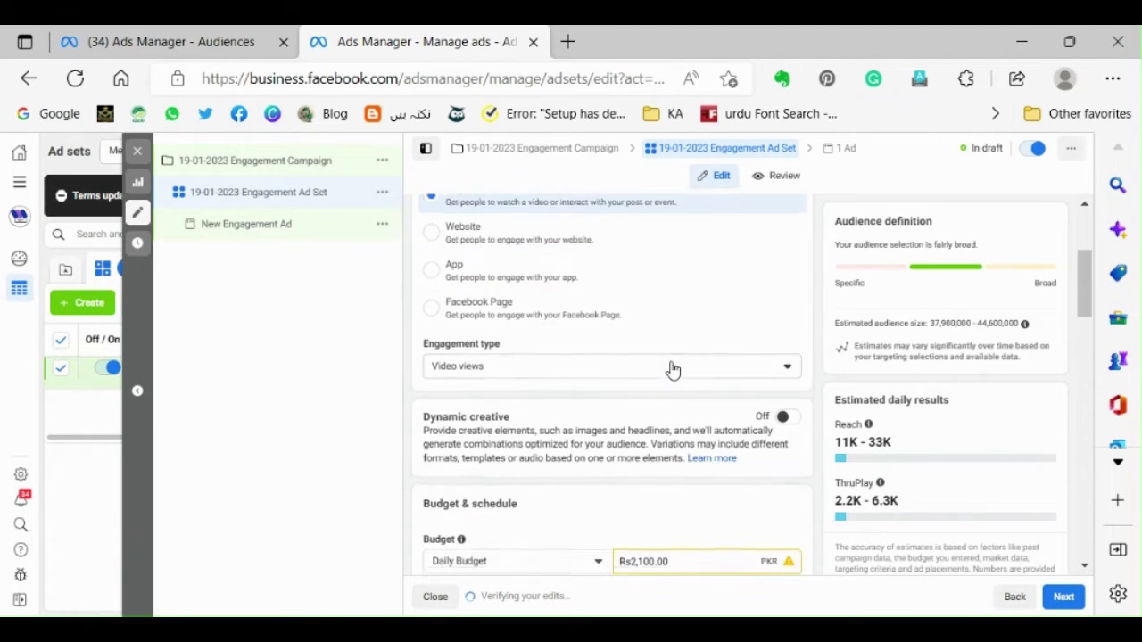
left_click(790, 361)
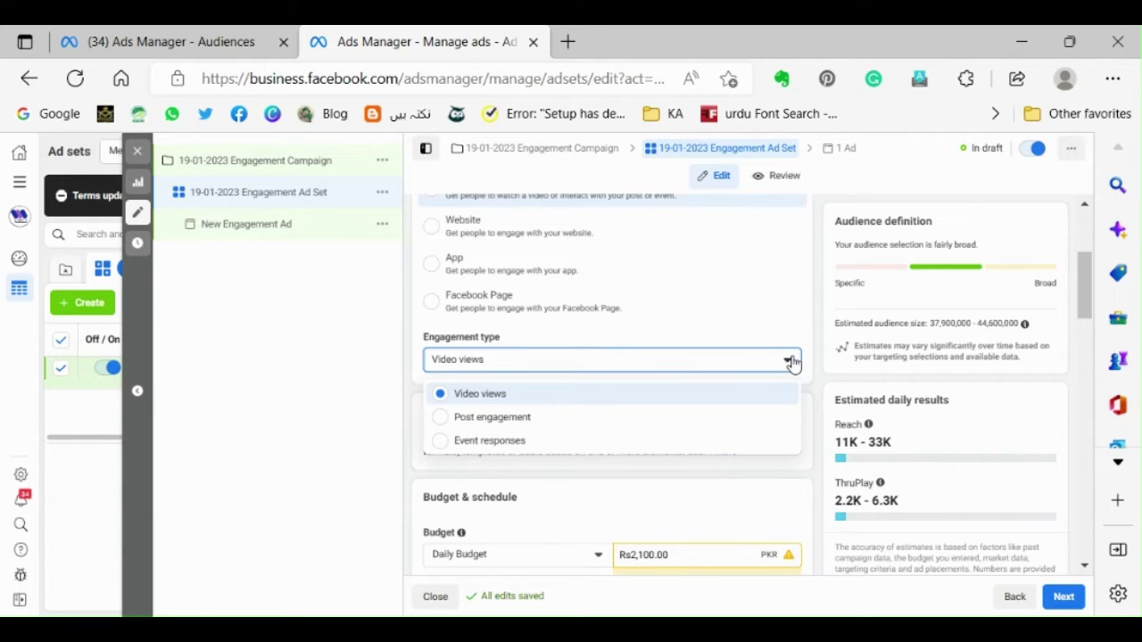
left_click(702, 429)
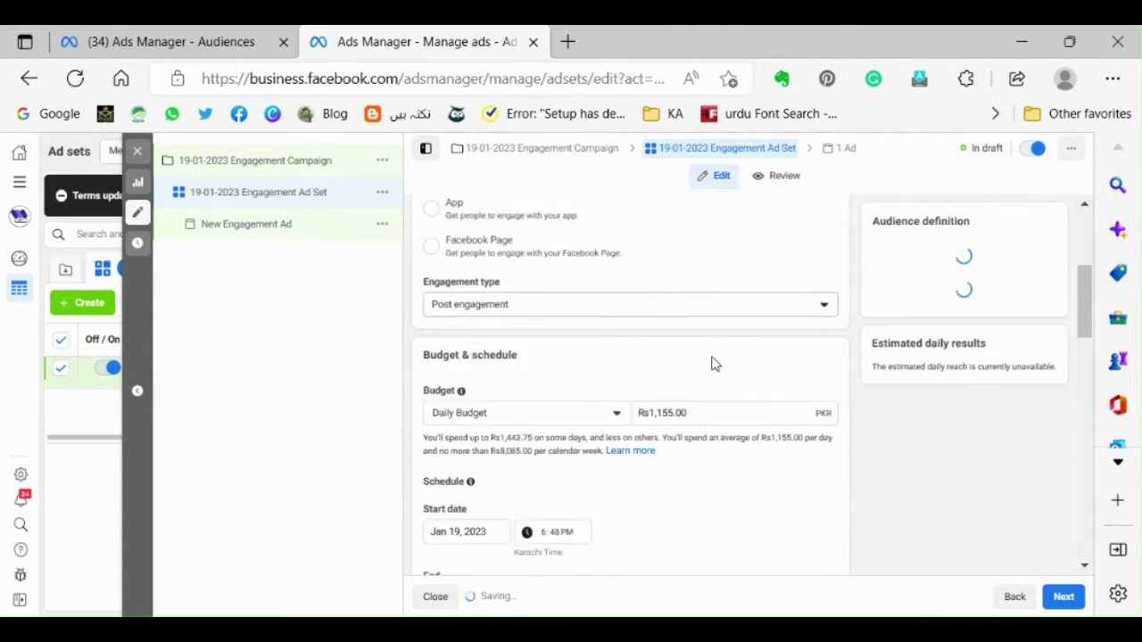
Step: Set the ad set's daily budget to Rs230.00
left_click(658, 354)
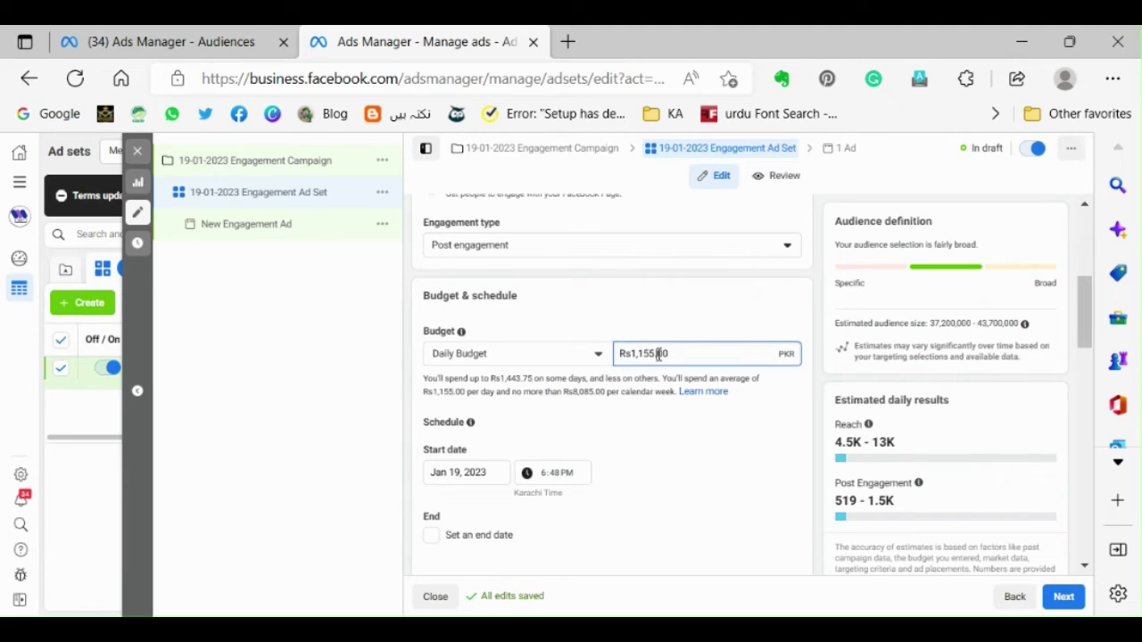
key("BackSpace")
key("BackSpace")
key("BackSpace")
key("BackSpace")
key("BackSpace")
key("BackSpace")
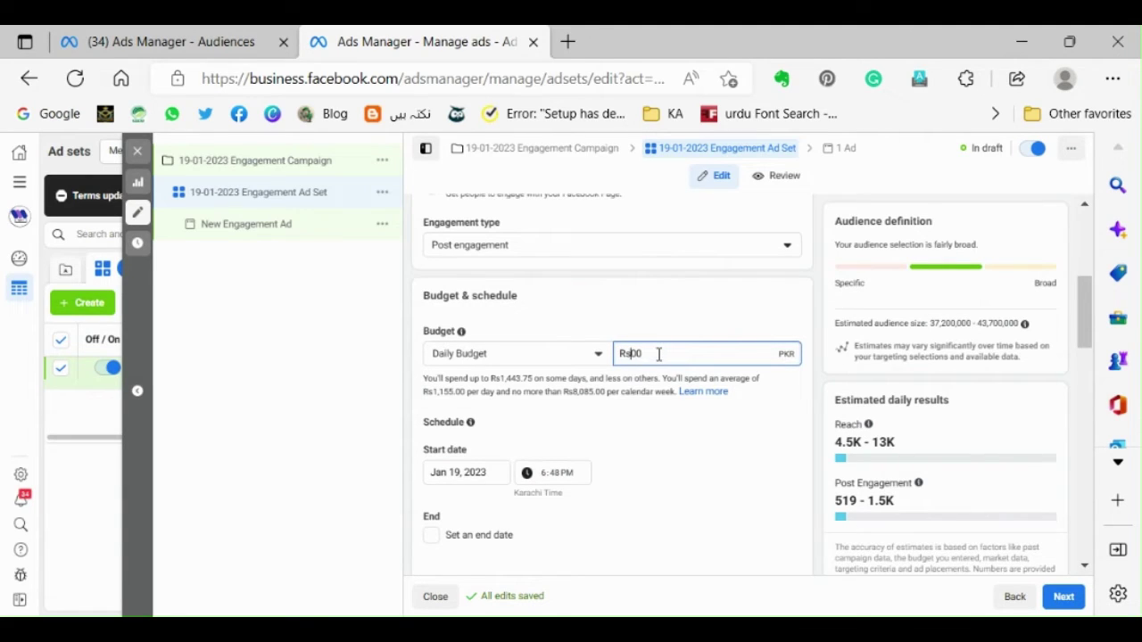
type("1")
type("23")
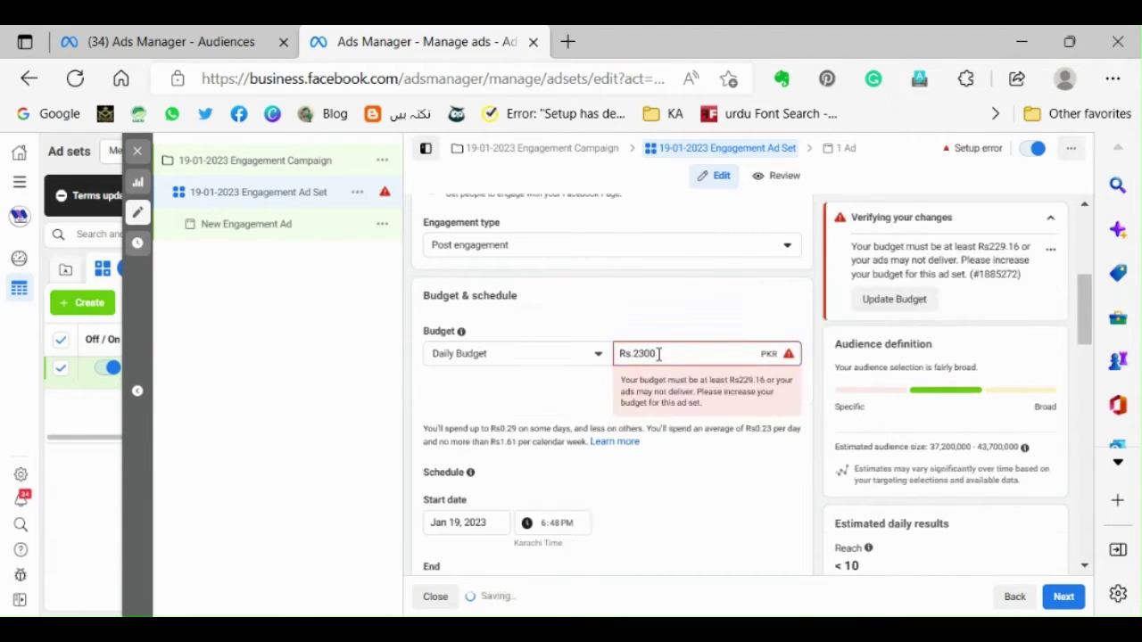
type("00")
Step: Set the ad set audience's age range to a minimum of 22 and a maximum of 45
scroll(669, 454, "down", 1)
scroll(670, 454, "down", 1)
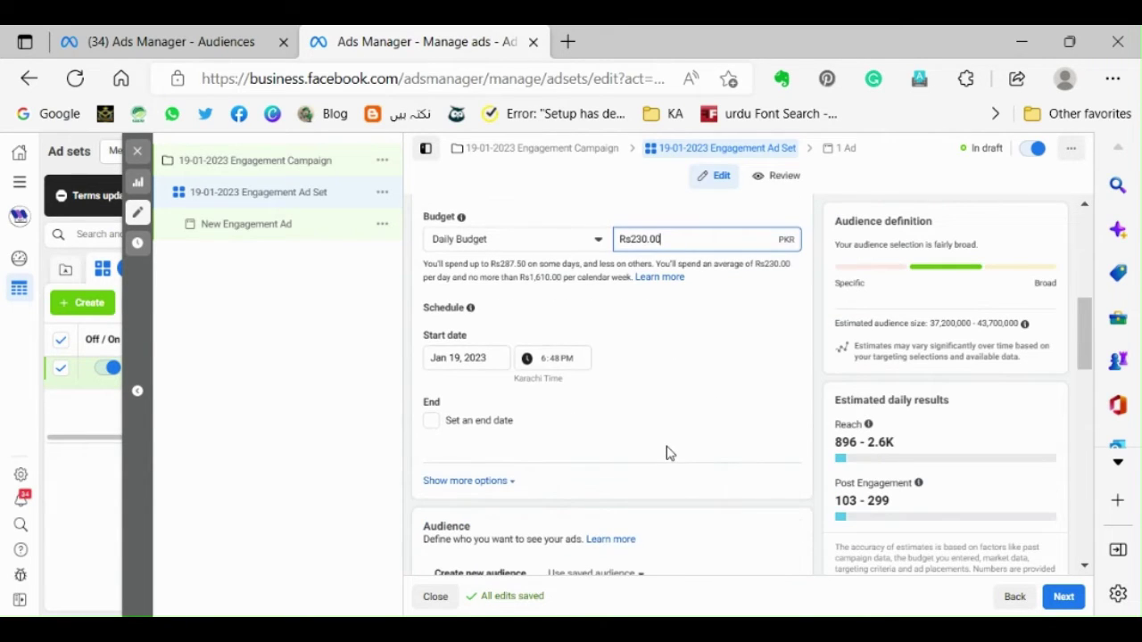
scroll(633, 394, "down", 4)
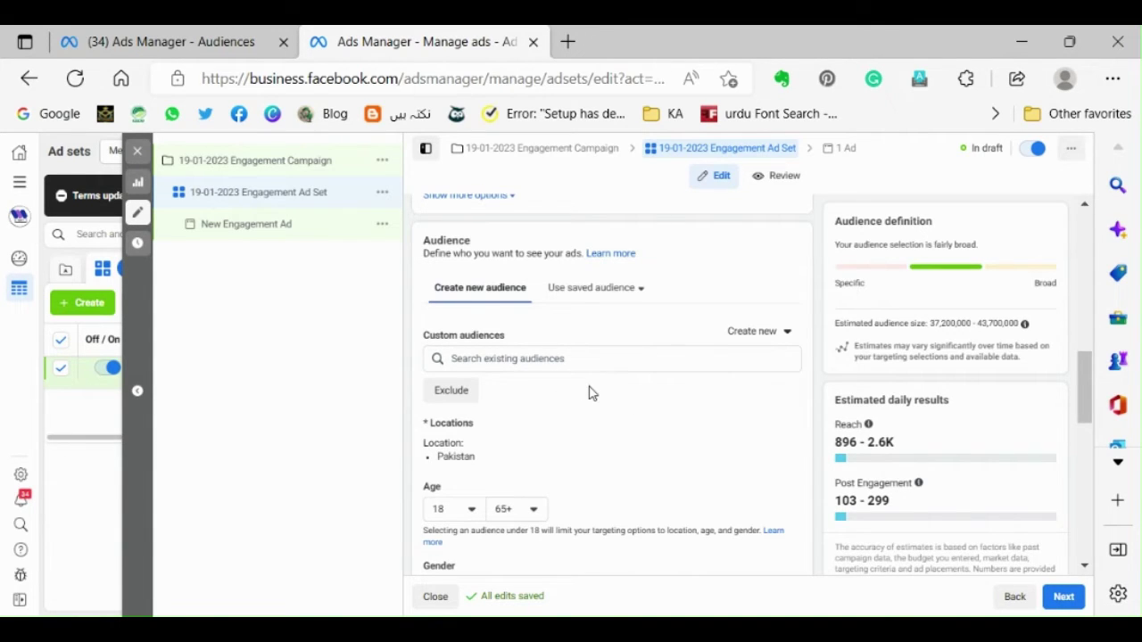
scroll(592, 392, "down", 1)
left_click(533, 403)
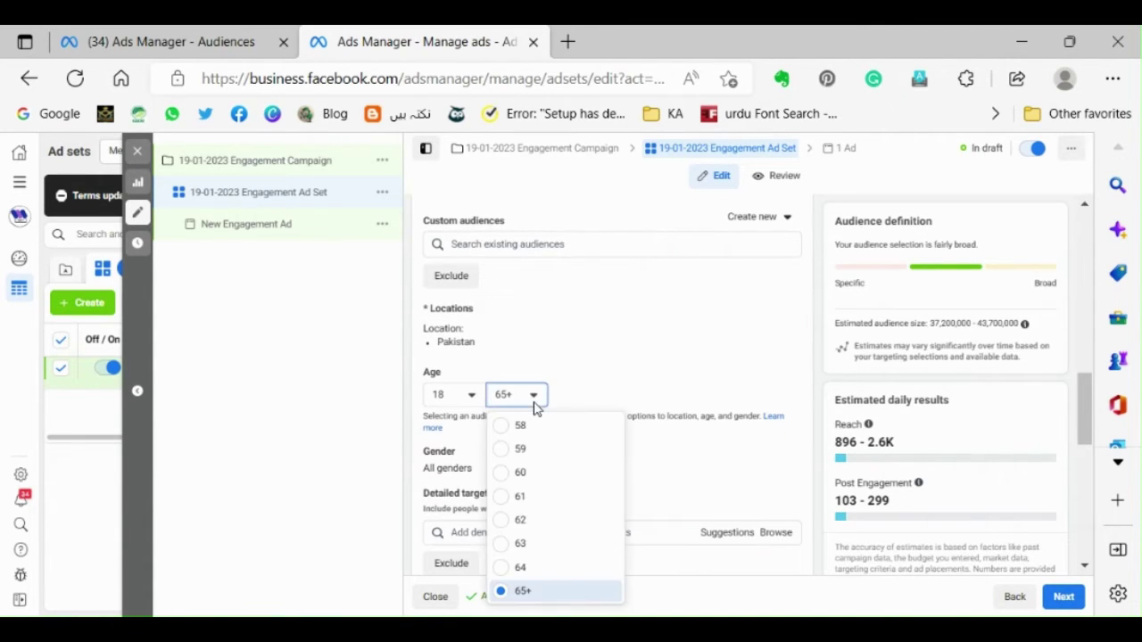
scroll(540, 493, "up", 3)
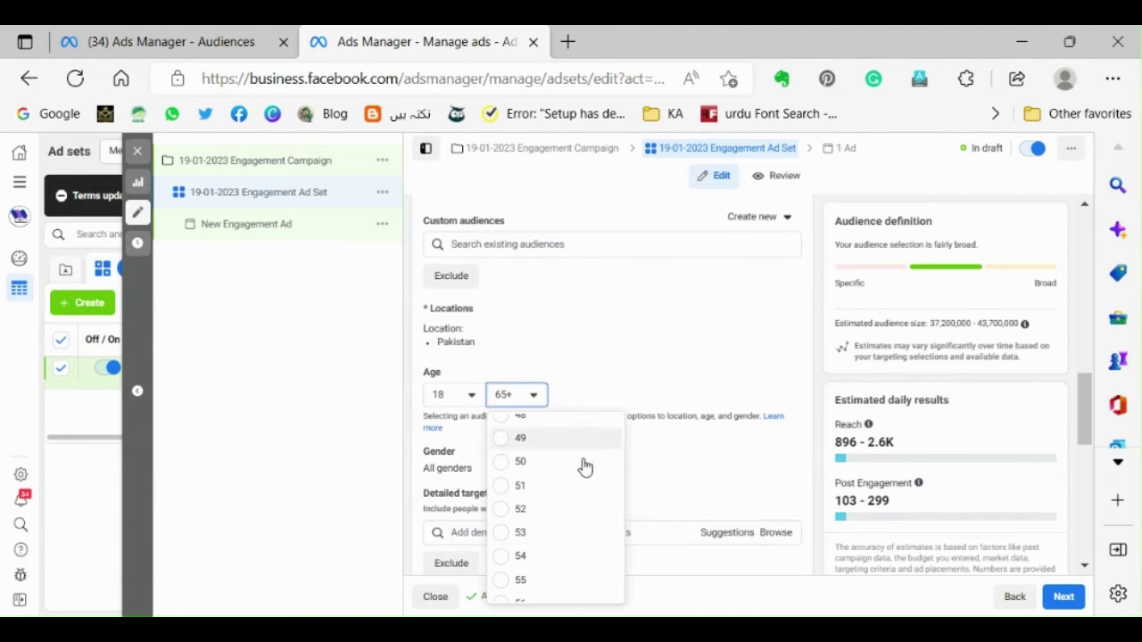
scroll(571, 515, "up", 1)
scroll(564, 483, "up", 1)
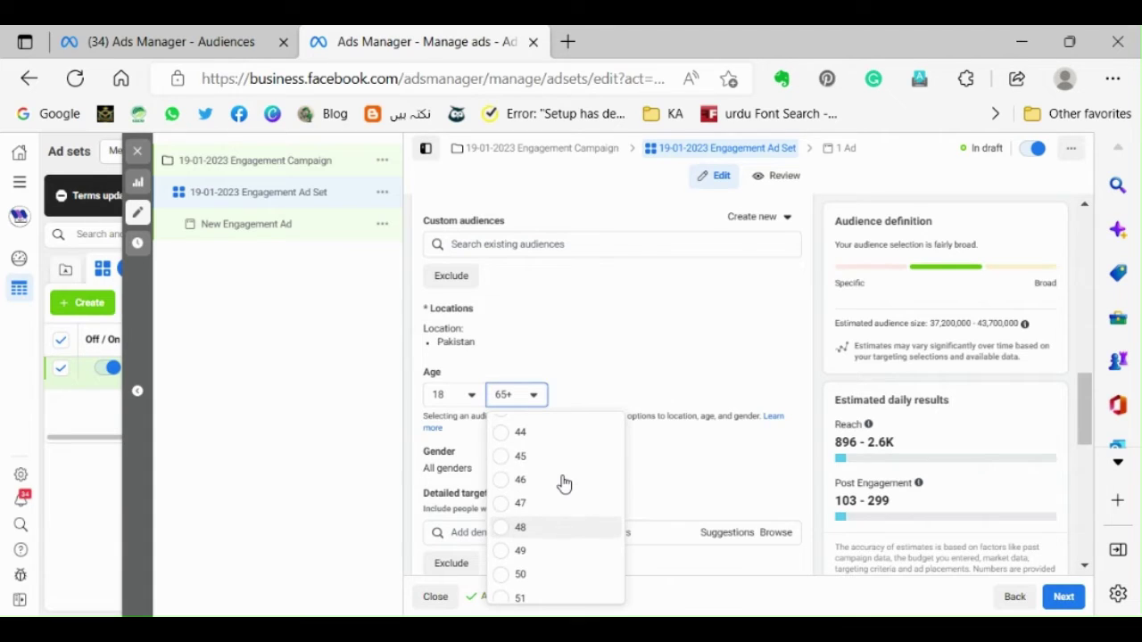
left_click(564, 456)
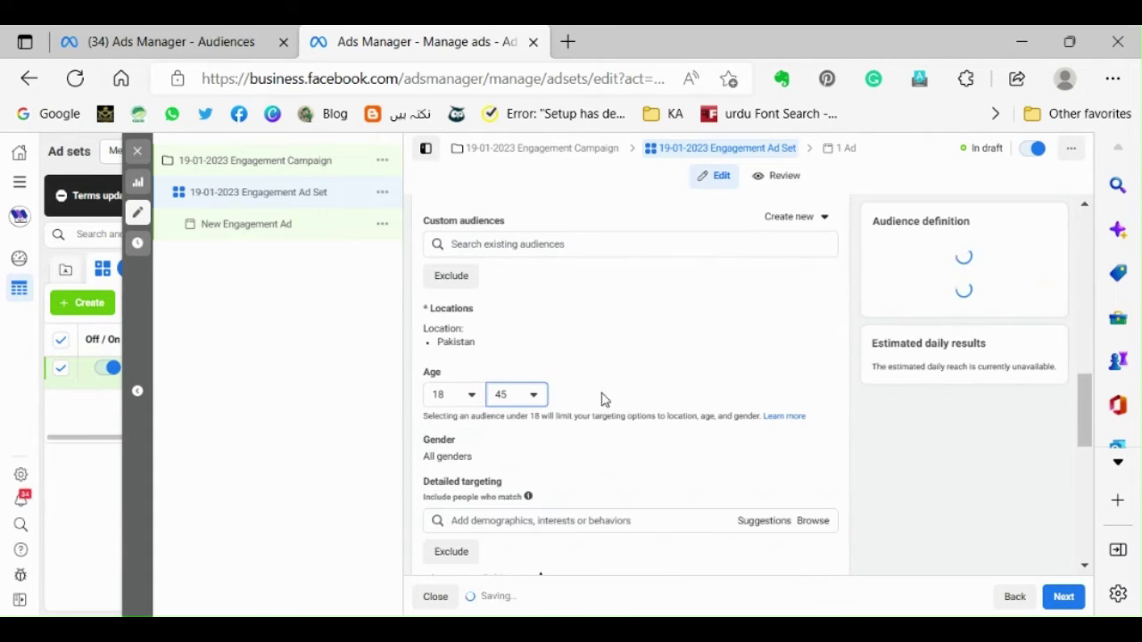
scroll(607, 384, "down", 1)
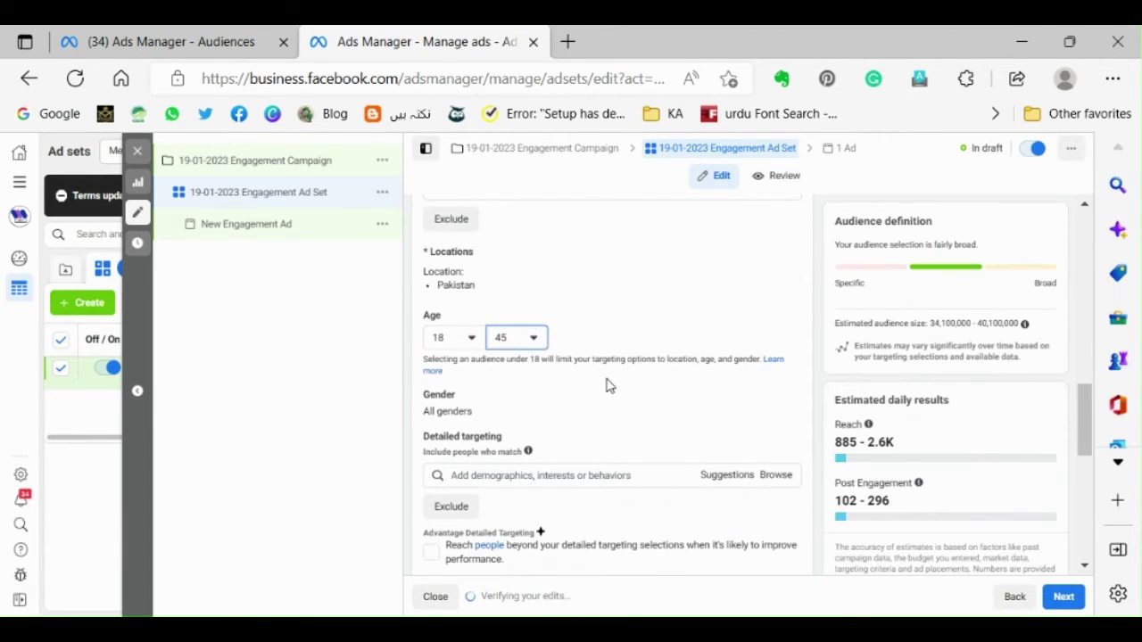
left_click(475, 345)
scroll(479, 466, "down", 2)
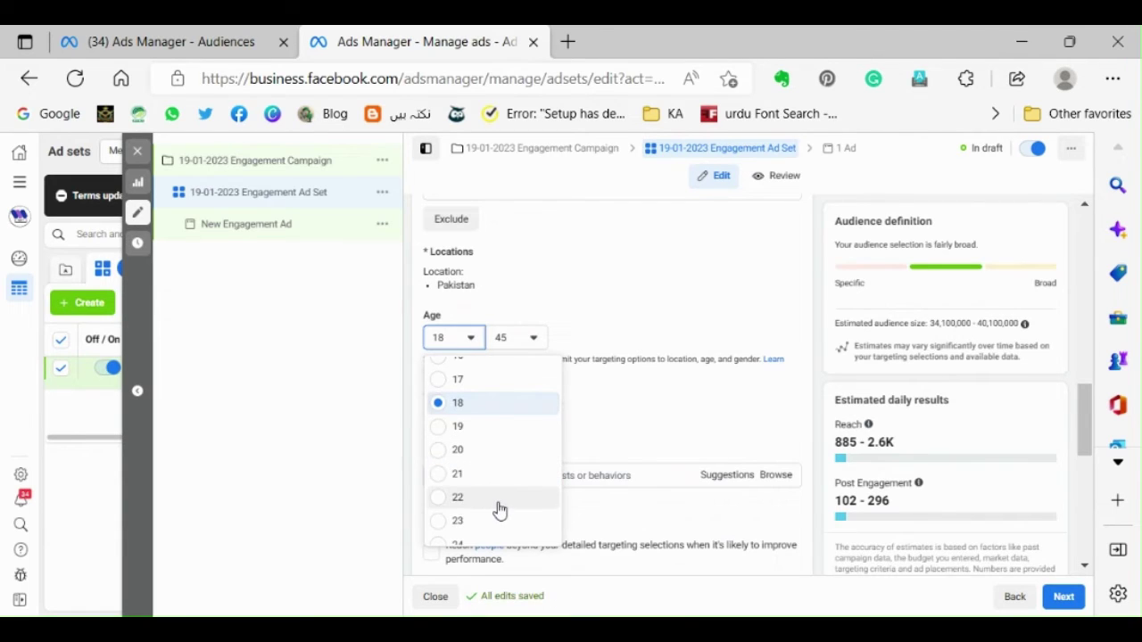
left_click(489, 498)
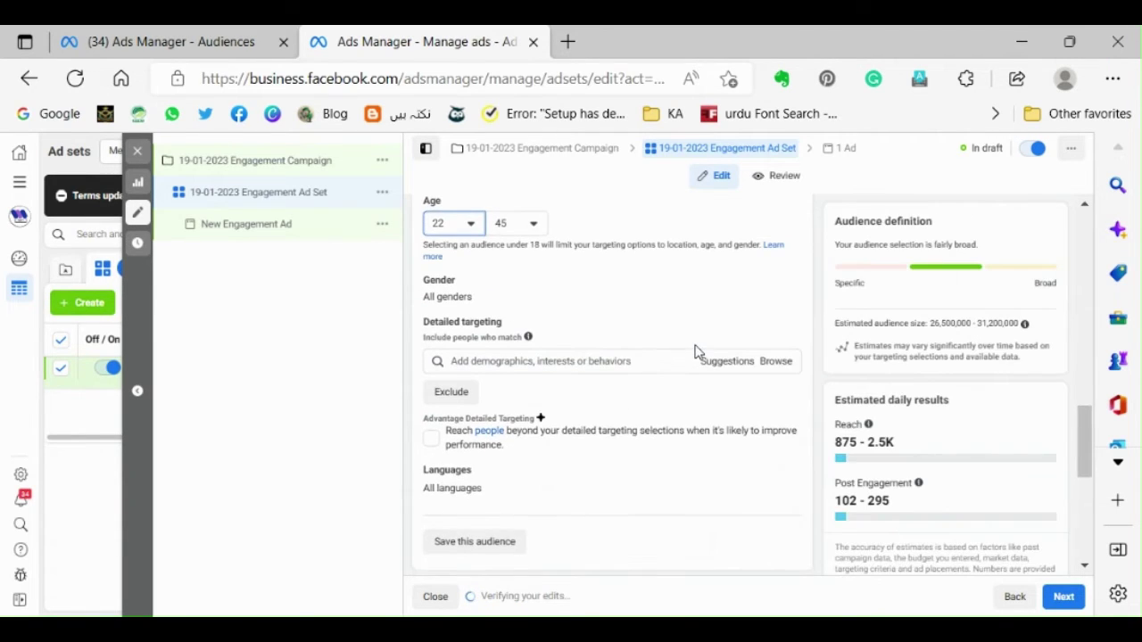
Step: Add the Social media (online media) interest to the audience's detailed targeting
scroll(696, 351, "down", 1)
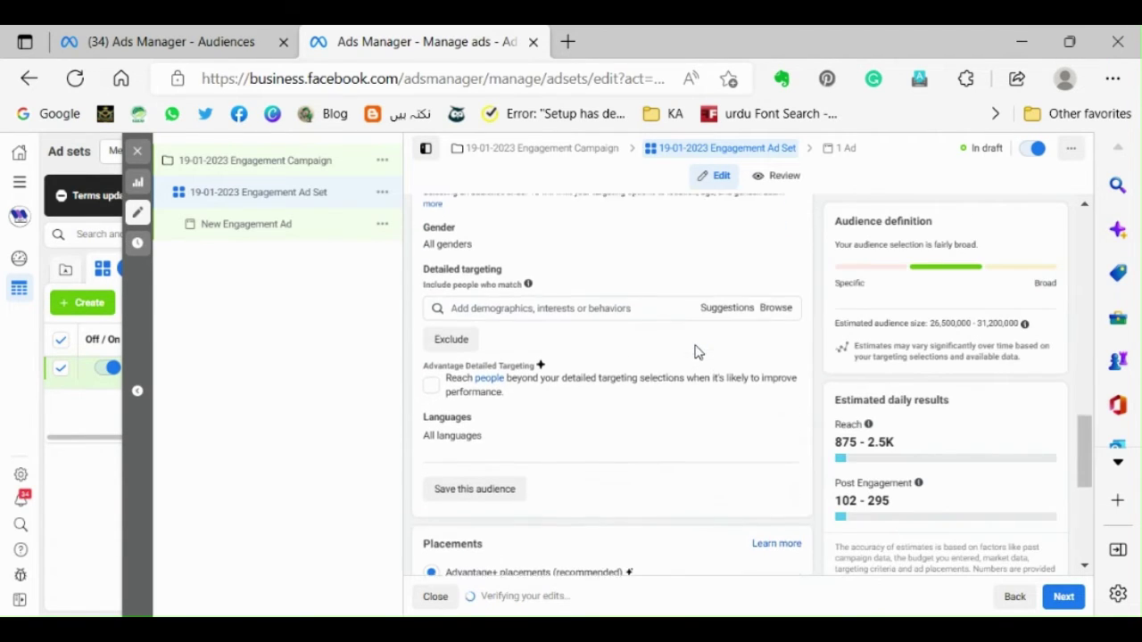
left_click(510, 304)
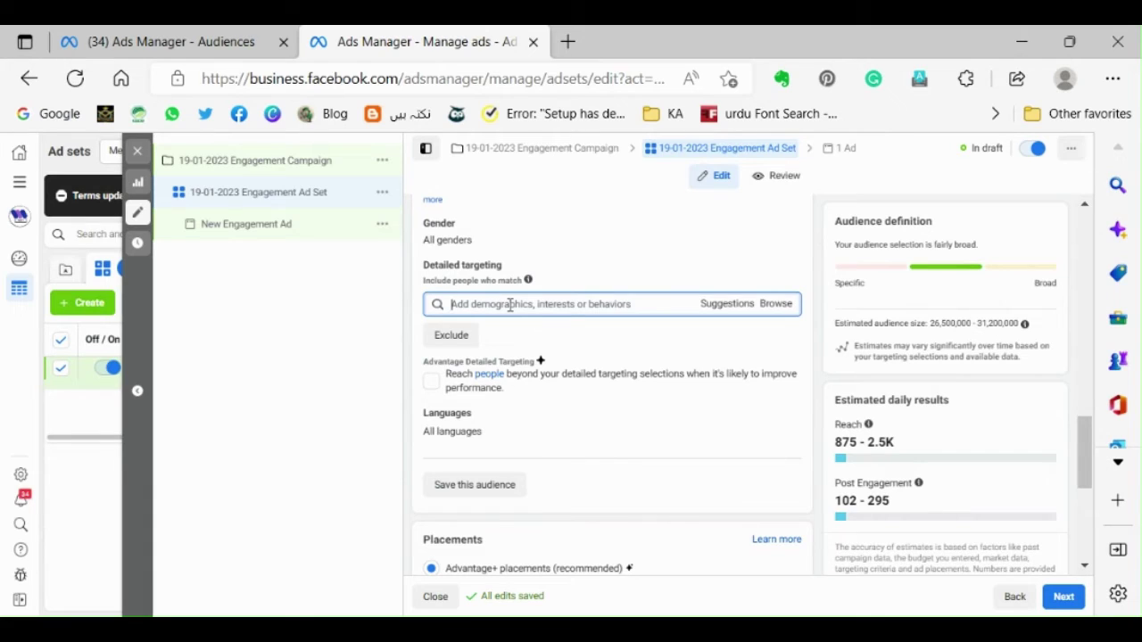
type("me")
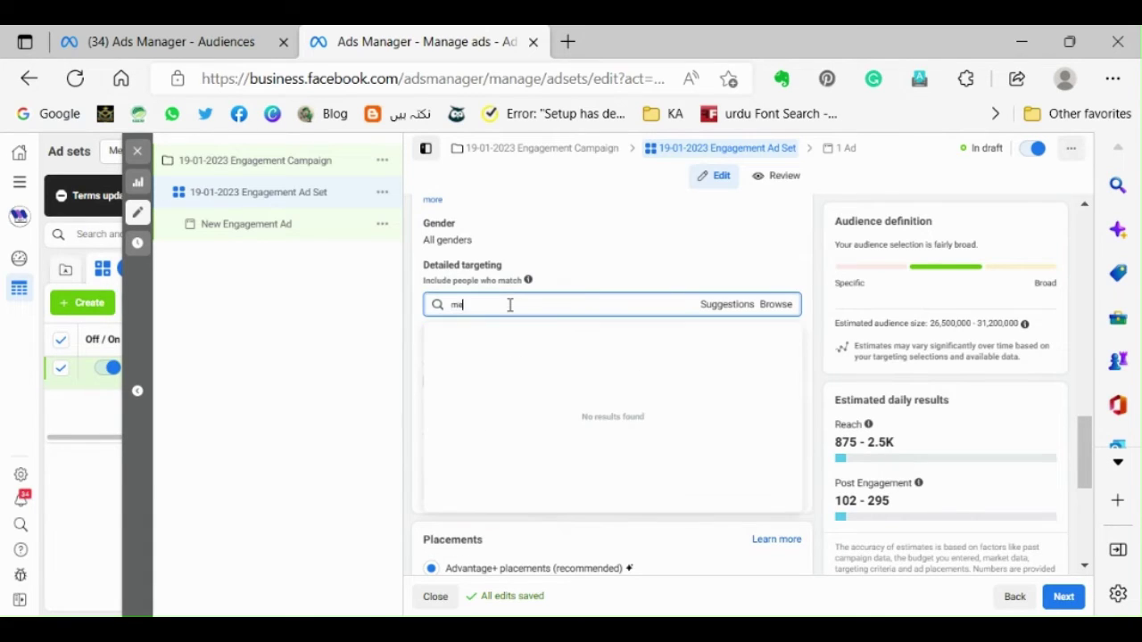
type("dal")
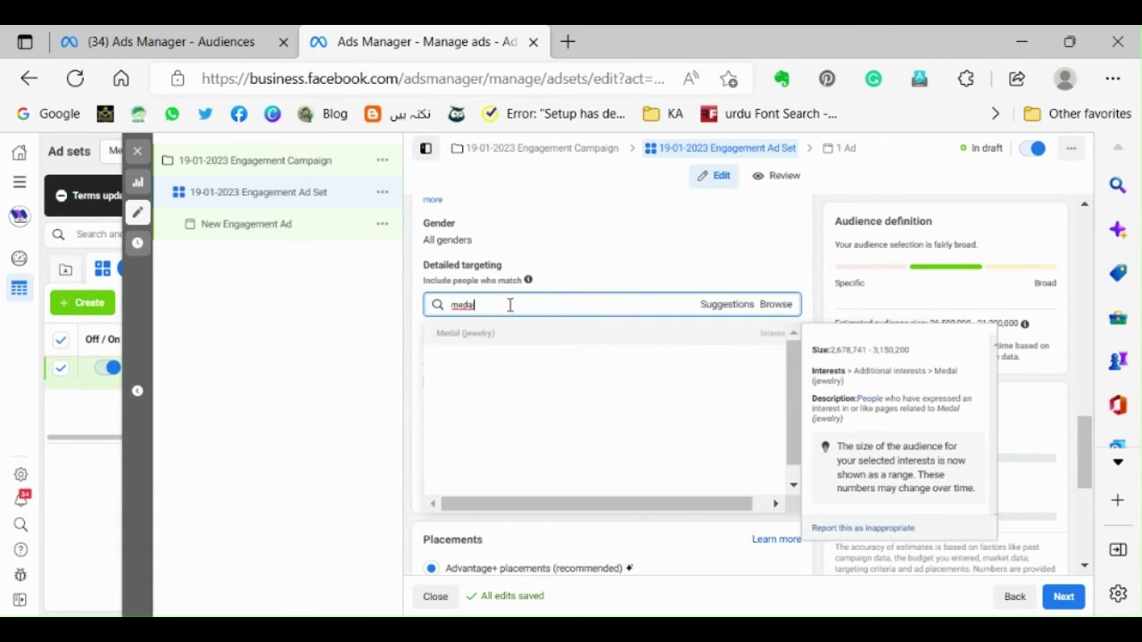
key("BackSpace")
key("BackSpace")
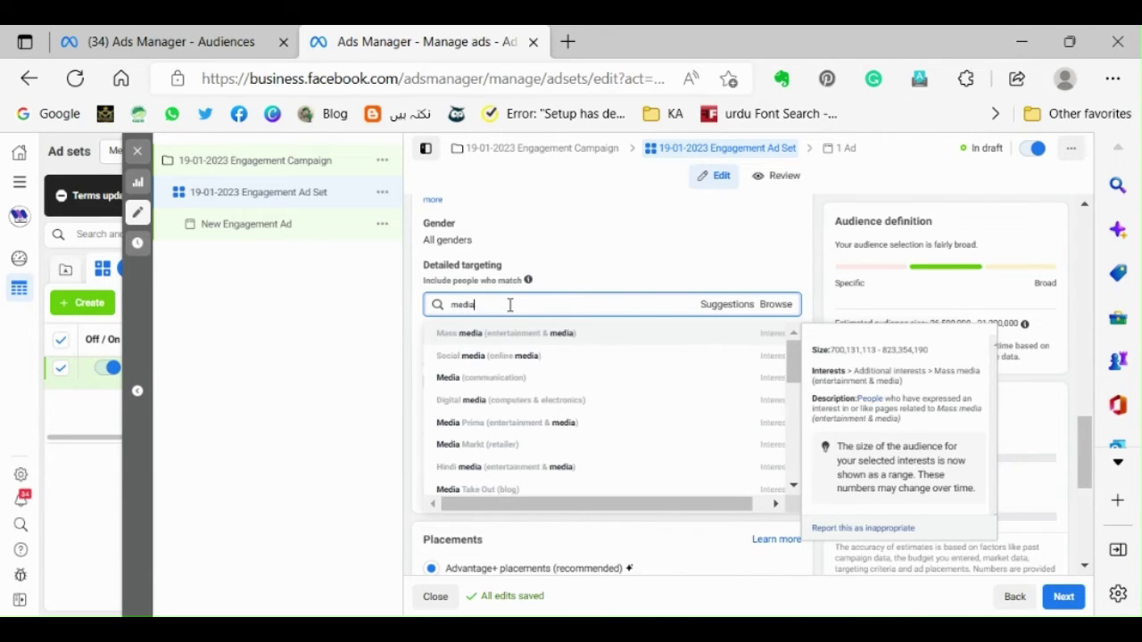
left_click(513, 357)
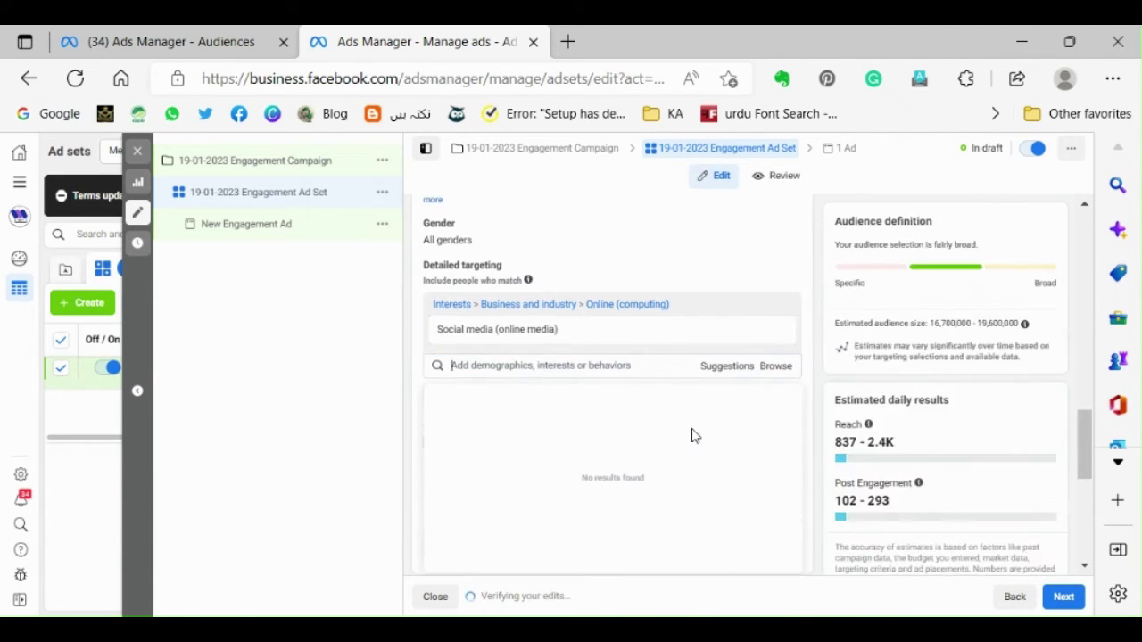
scroll(687, 429, "down", 1)
scroll(694, 435, "down", 1)
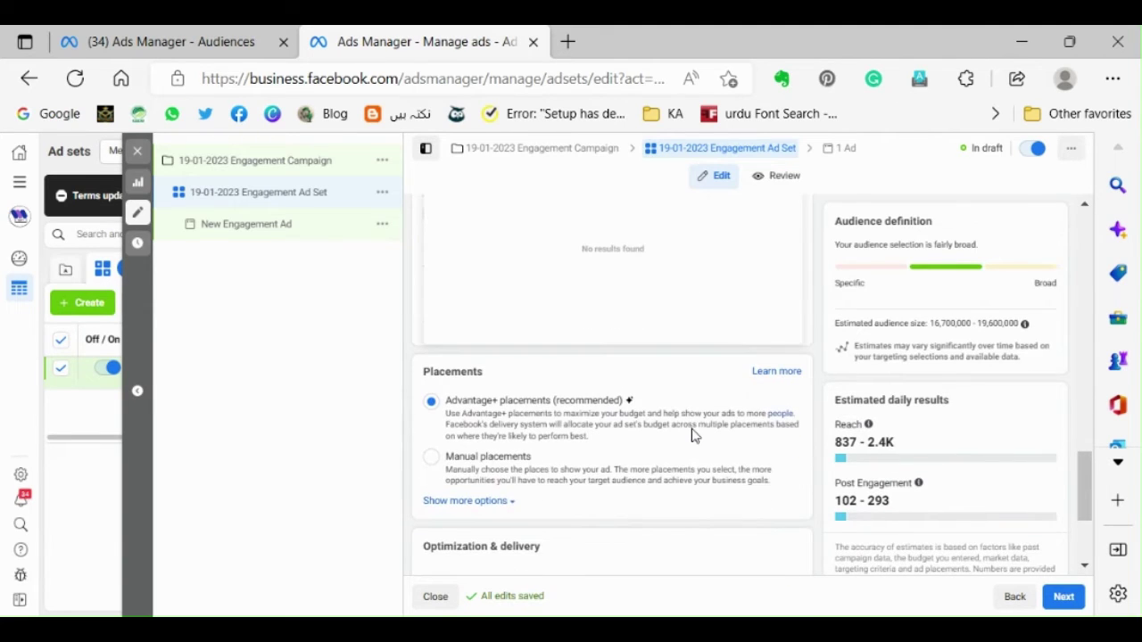
double_click(670, 373)
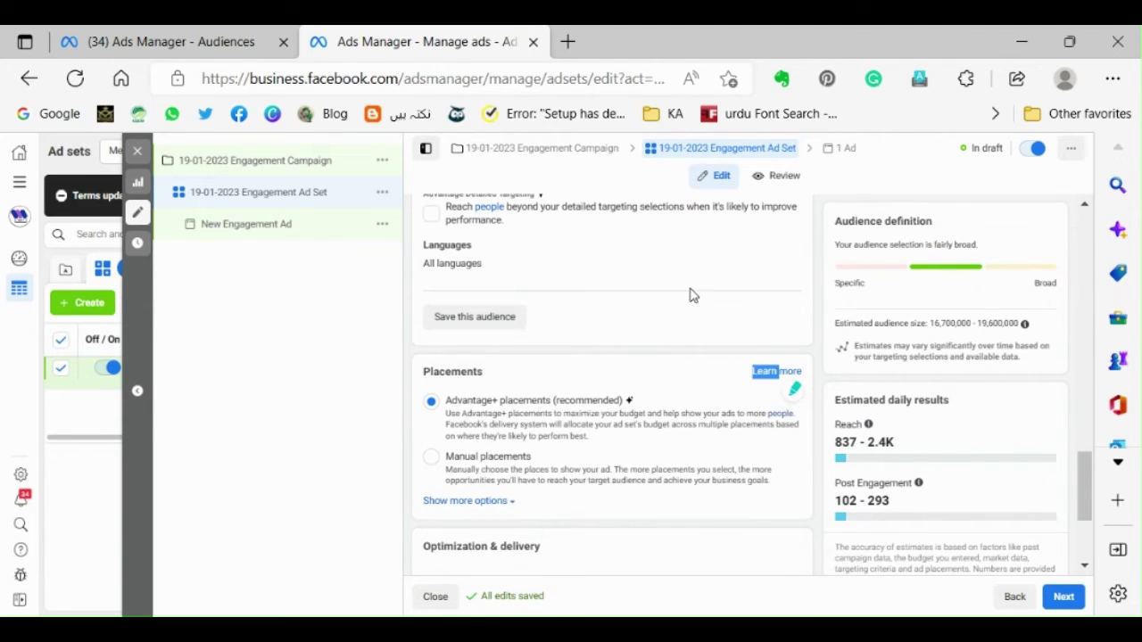
Step: Show the additional optimization and delivery options of the ad set, and proceed to the ad level
scroll(695, 299, "down", 2)
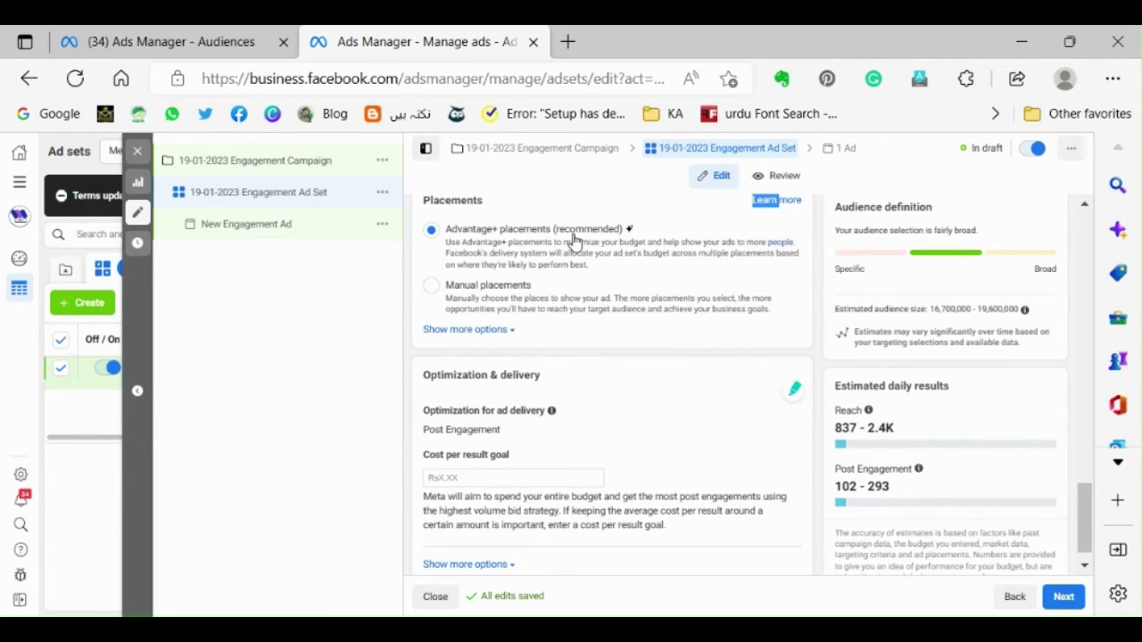
scroll(658, 327, "down", 1)
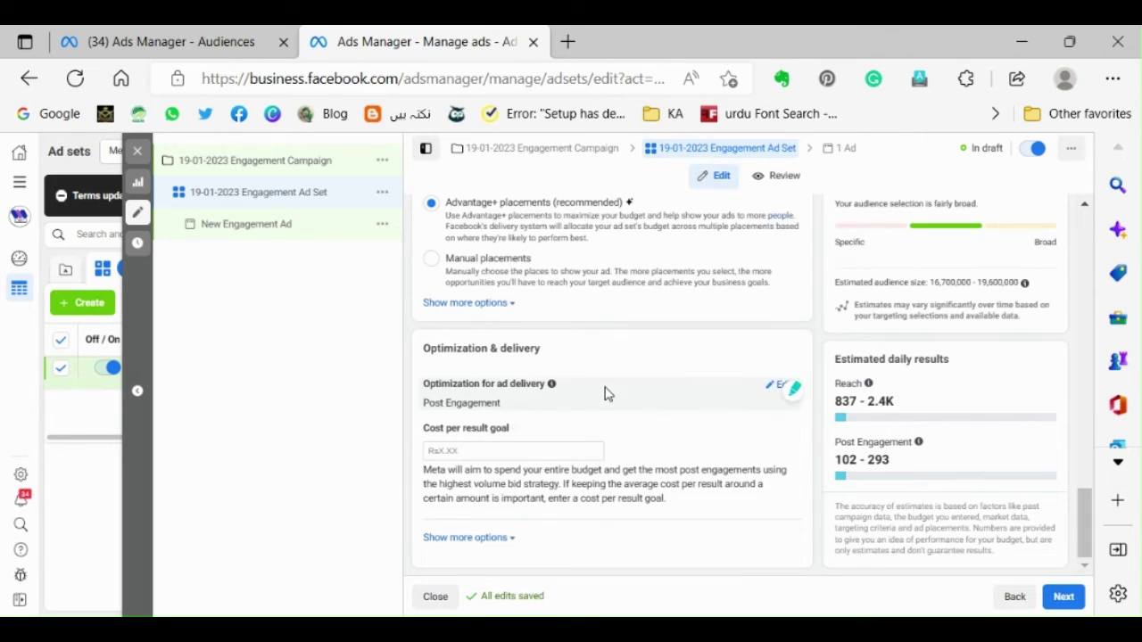
left_click(512, 539)
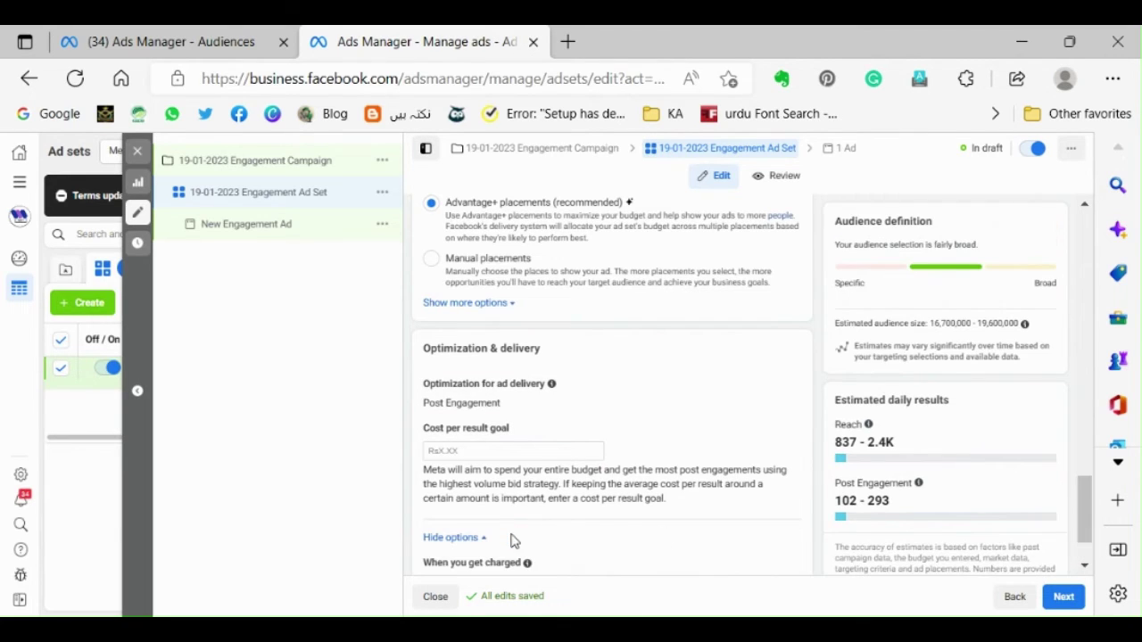
scroll(663, 506, "down", 1)
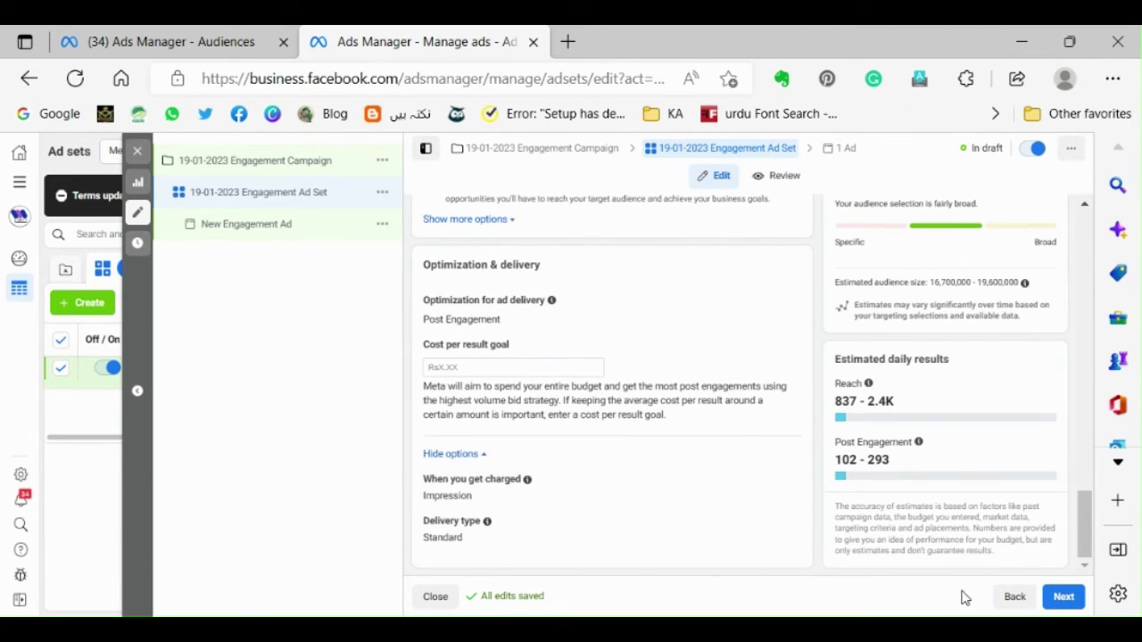
left_click(1064, 597)
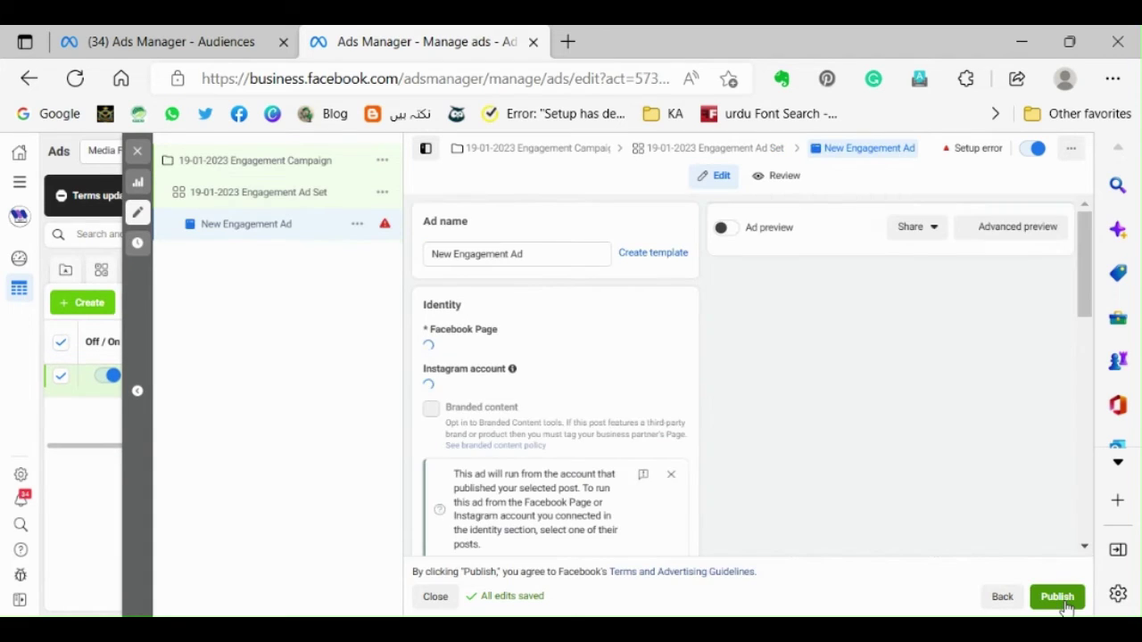
Step: Rename the ad 19-01-2023 Engagement Ad
left_click(457, 254)
key("BackSpace")
key("BackSpace")
key("BackSpace")
key("BackSpace")
type("19-01-2023")
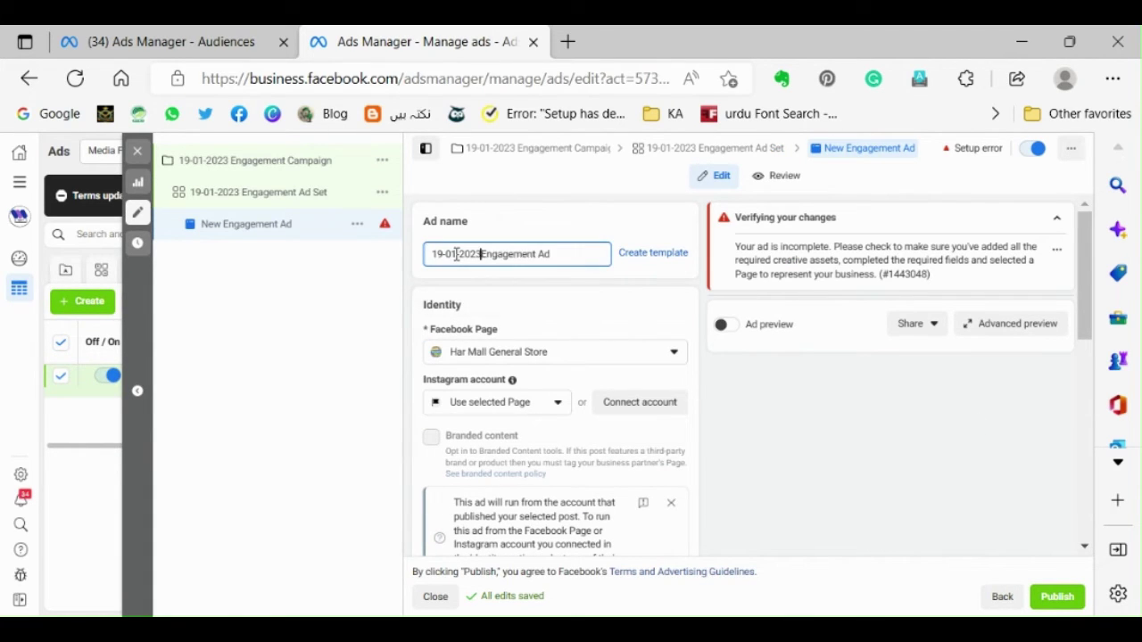
Step: Set the ad's Facebook Page to Media Focus
left_click(520, 352)
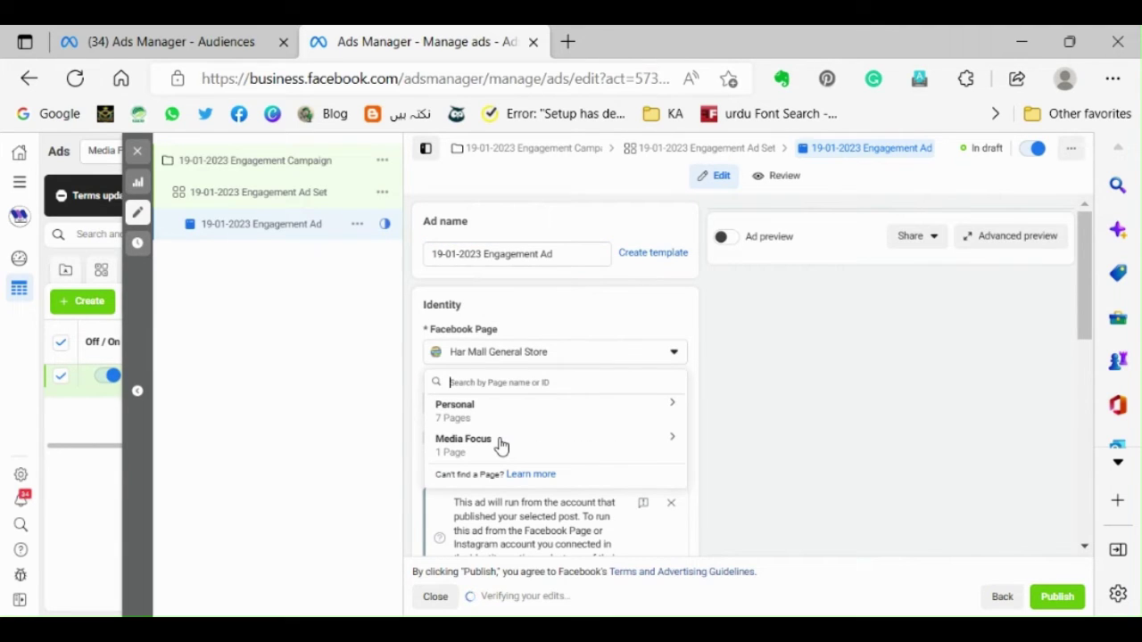
left_click(500, 446)
left_click(505, 482)
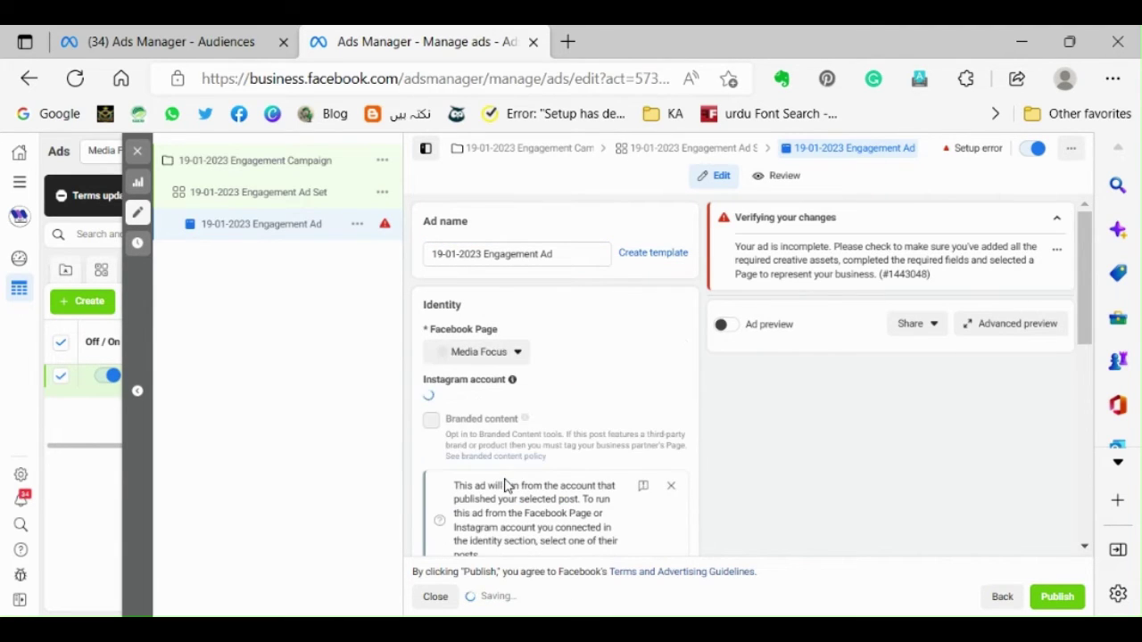
Step: With the ad setup on Use existing post, select the Jan 17, 2023 Facebook video post about Media Focus completing one year as the ad creative
scroll(599, 386, "down", 1)
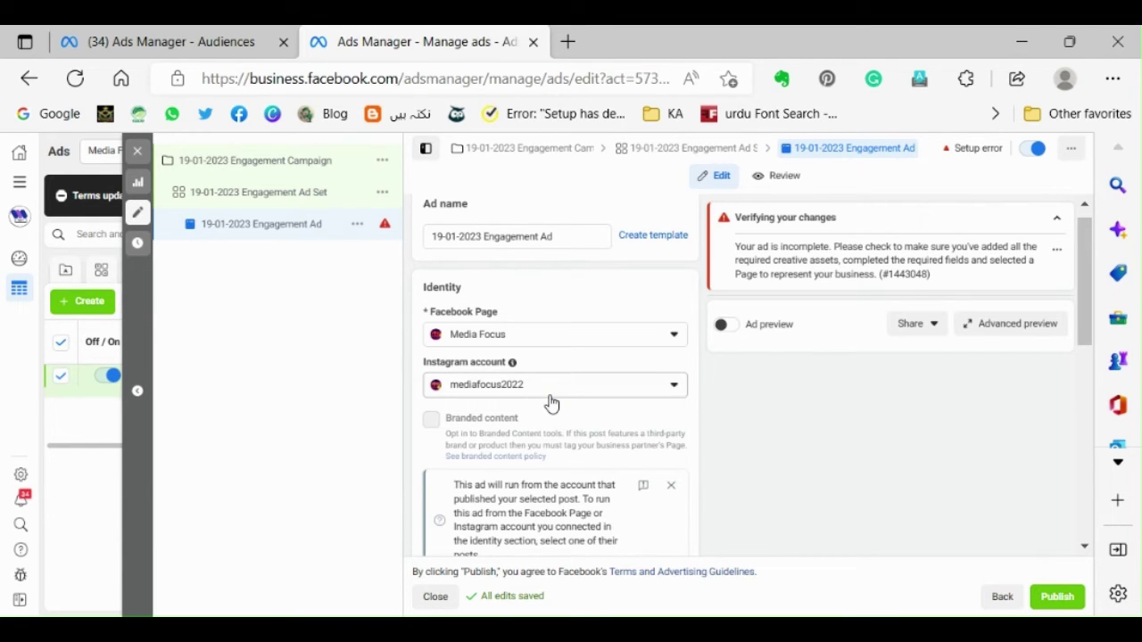
scroll(552, 404, "down", 3)
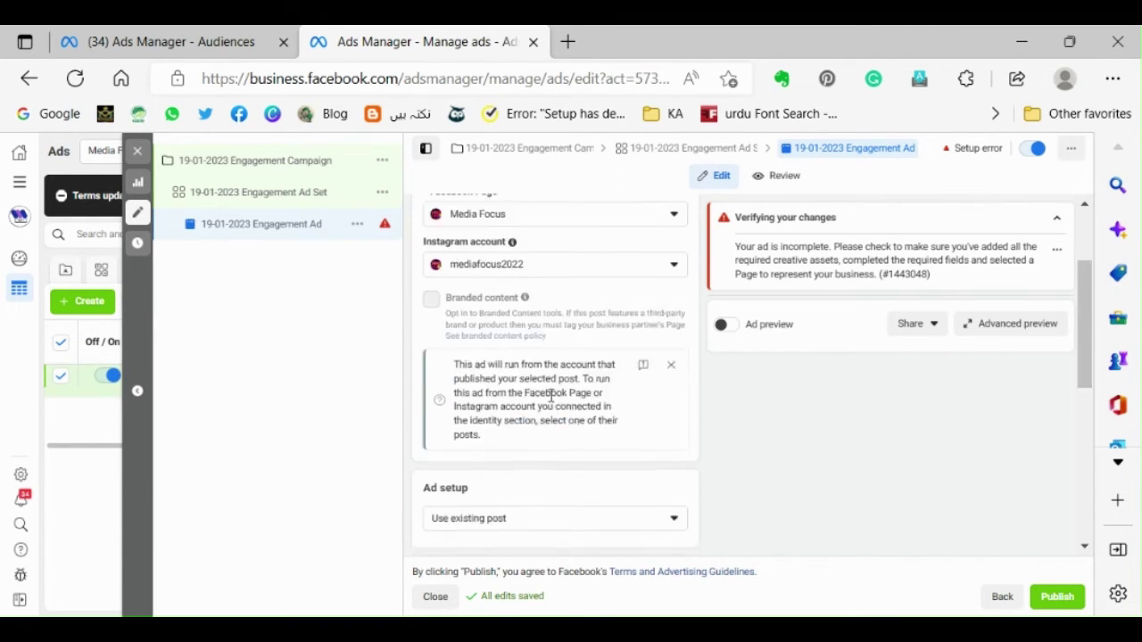
scroll(551, 402, "down", 2)
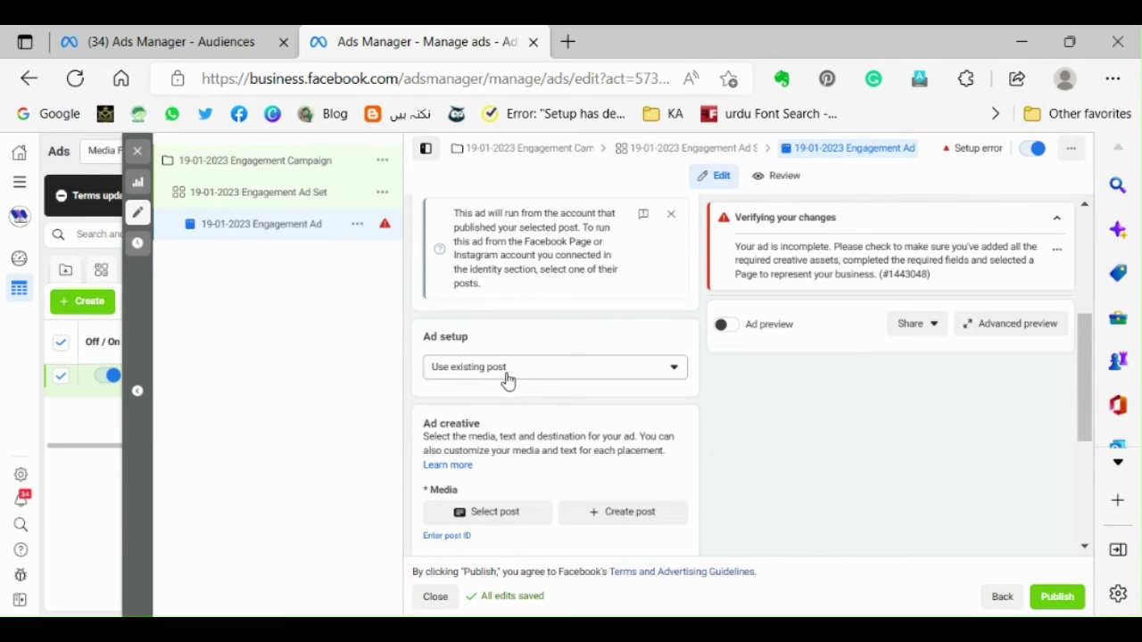
left_click(675, 370)
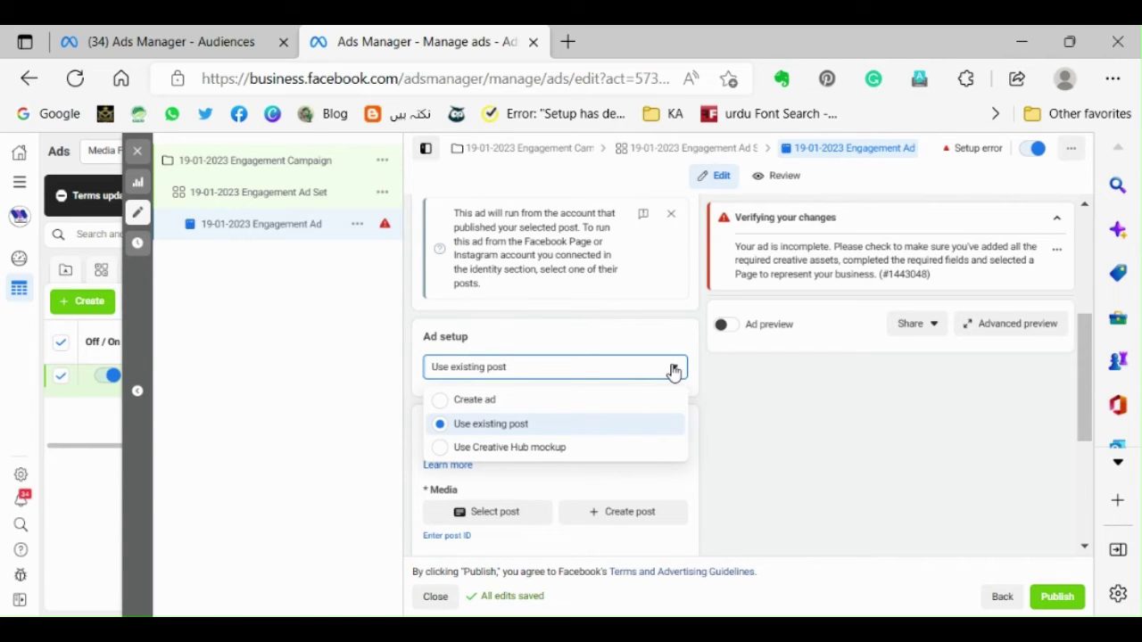
left_click(258, 412)
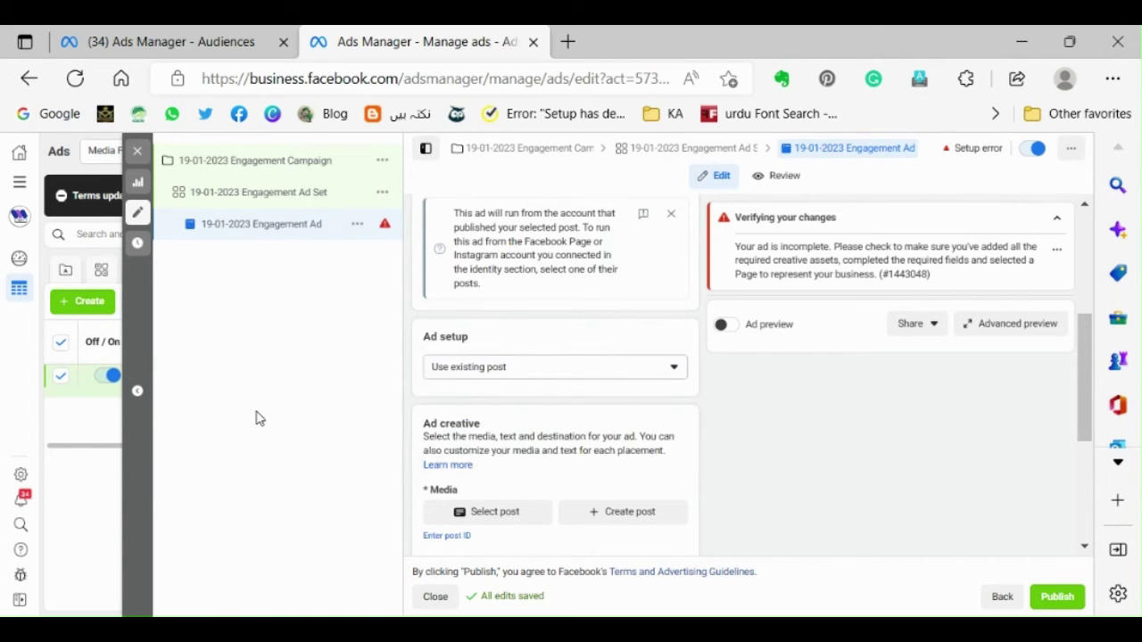
scroll(556, 491, "down", 2)
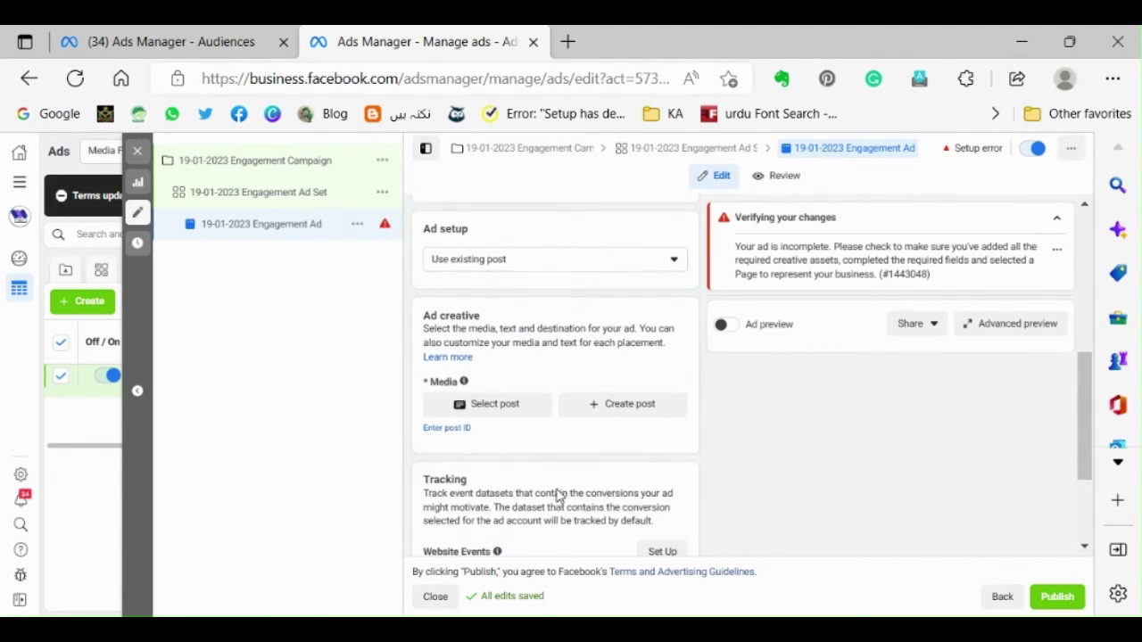
left_click(522, 406)
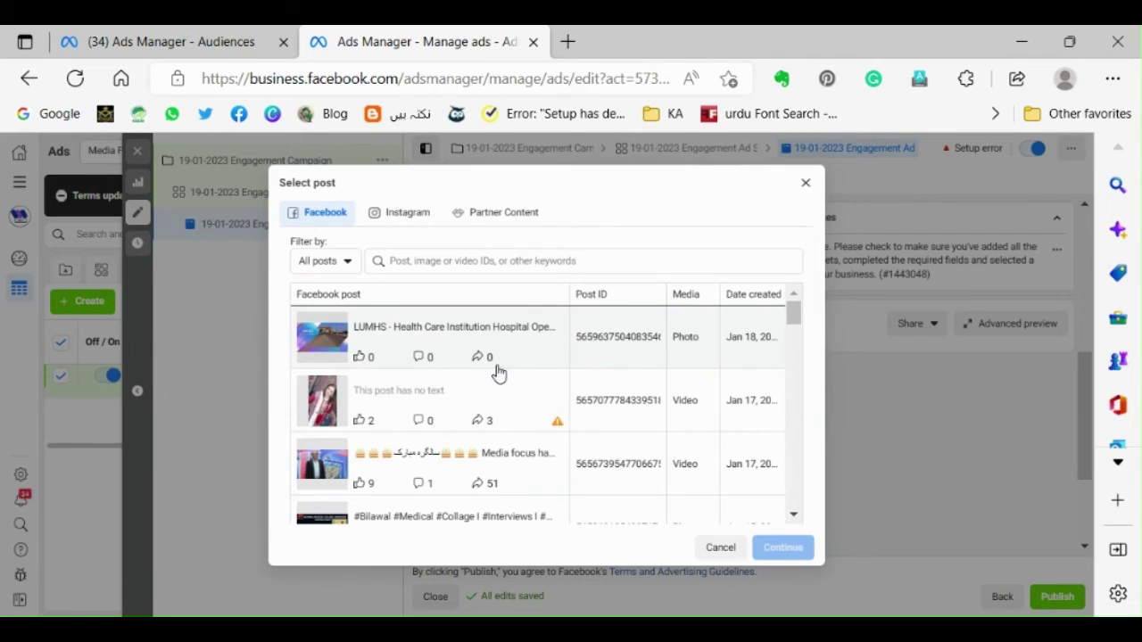
scroll(498, 373, "down", 3)
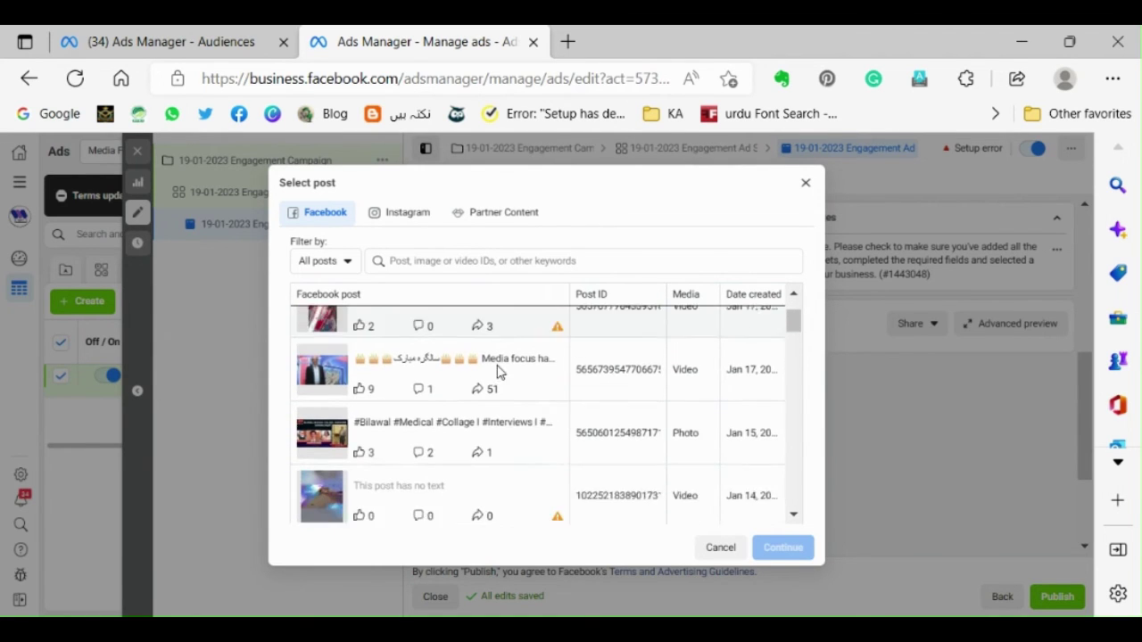
left_click(481, 357)
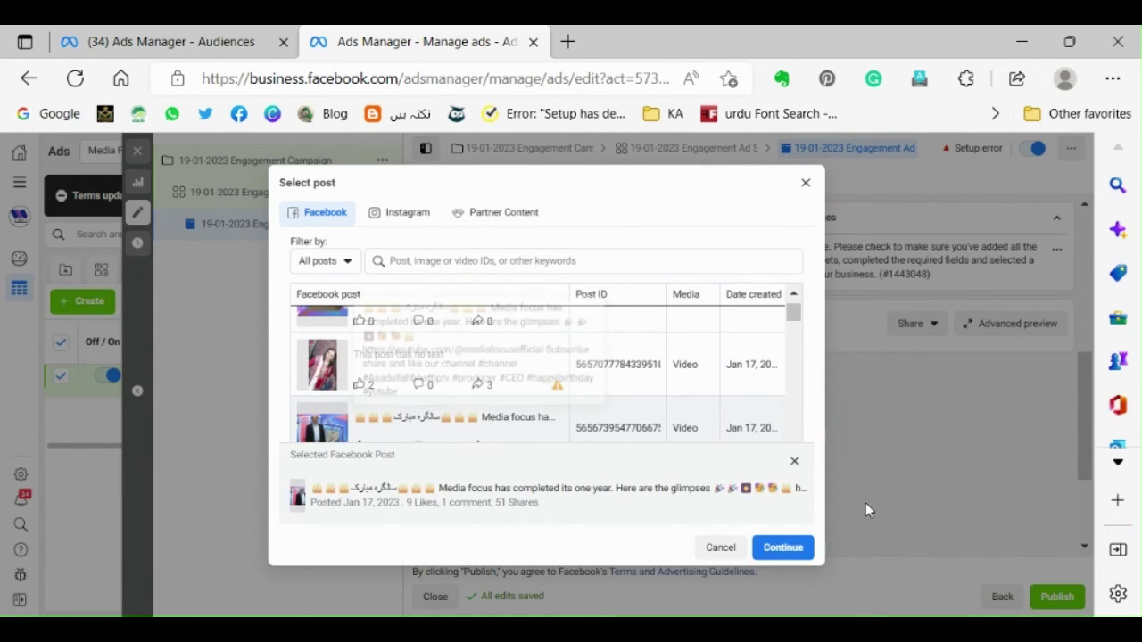
left_click(794, 550)
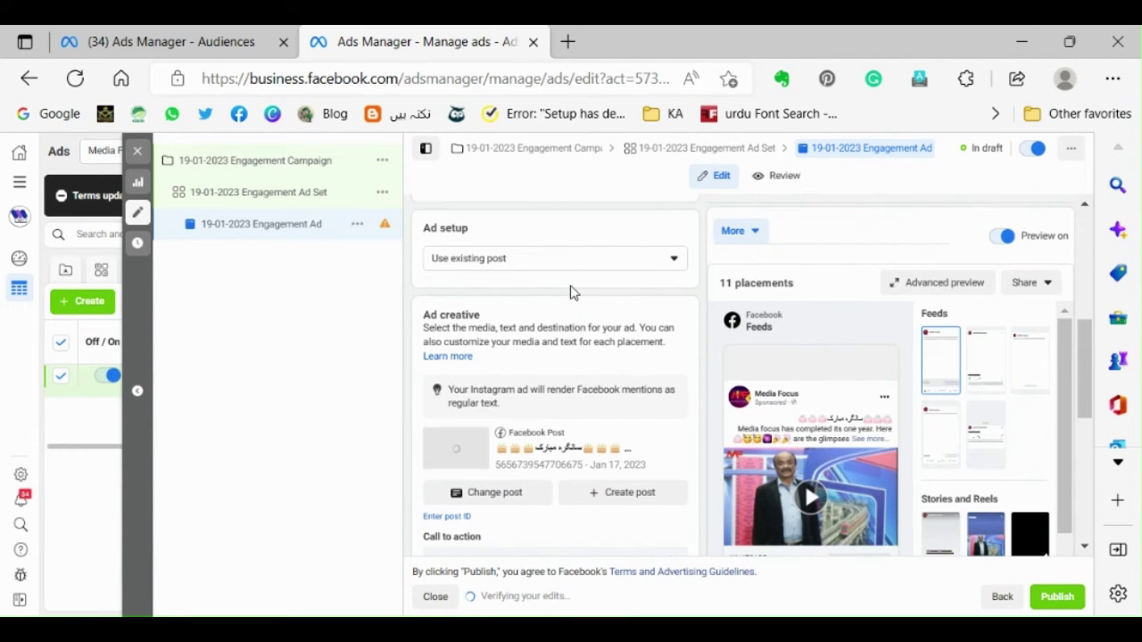
Step: Examine the ad's creative, call to action, message template and tracking settings along with the Facebook feed preview
scroll(572, 286, "down", 5)
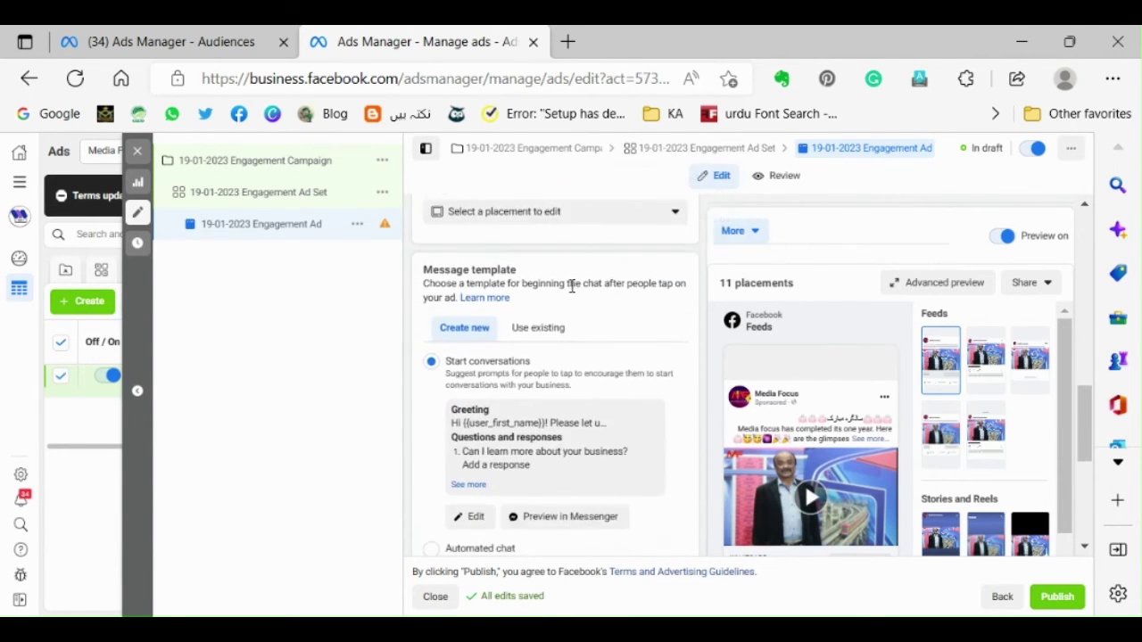
scroll(572, 285, "up", 3)
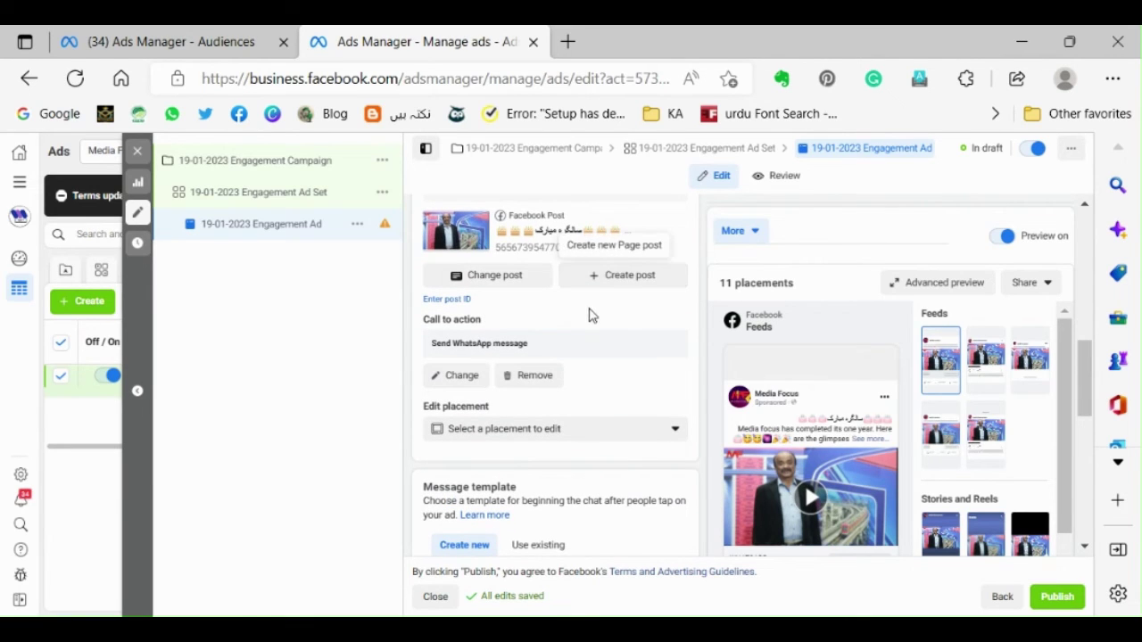
mouse_move(824, 385)
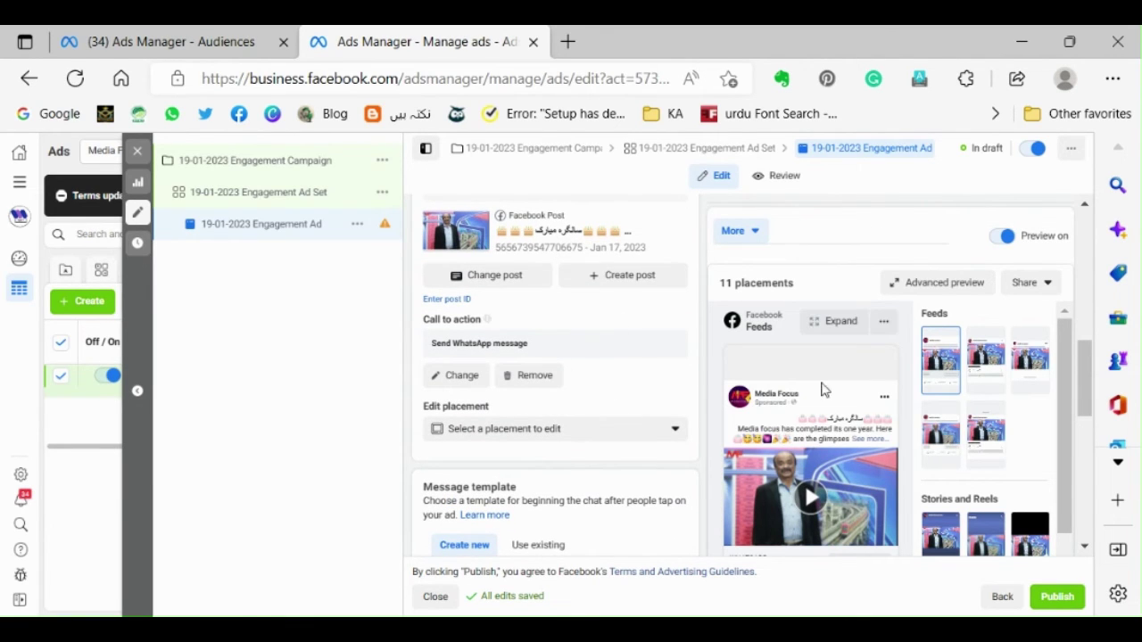
scroll(877, 393, "down", 2)
scroll(877, 393, "up", 1)
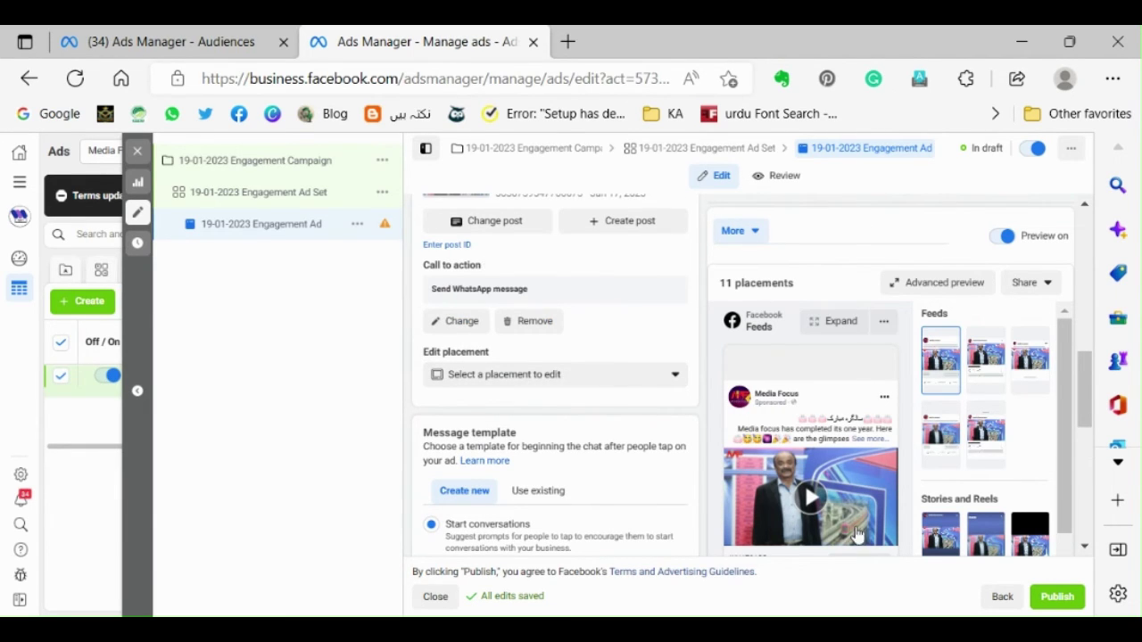
scroll(890, 460, "down", 2)
scroll(890, 460, "down", 3)
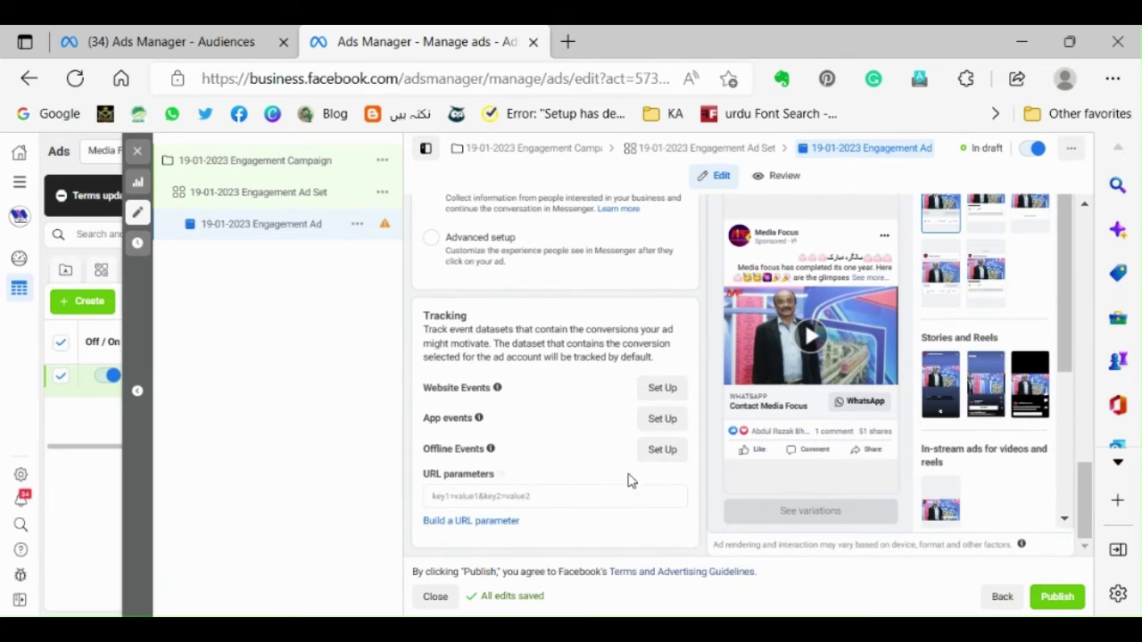
Step: Change the call to action of the selected post from the WhatsApp option to Learn more and update the post
scroll(630, 477, "up", 2)
scroll(629, 468, "up", 3)
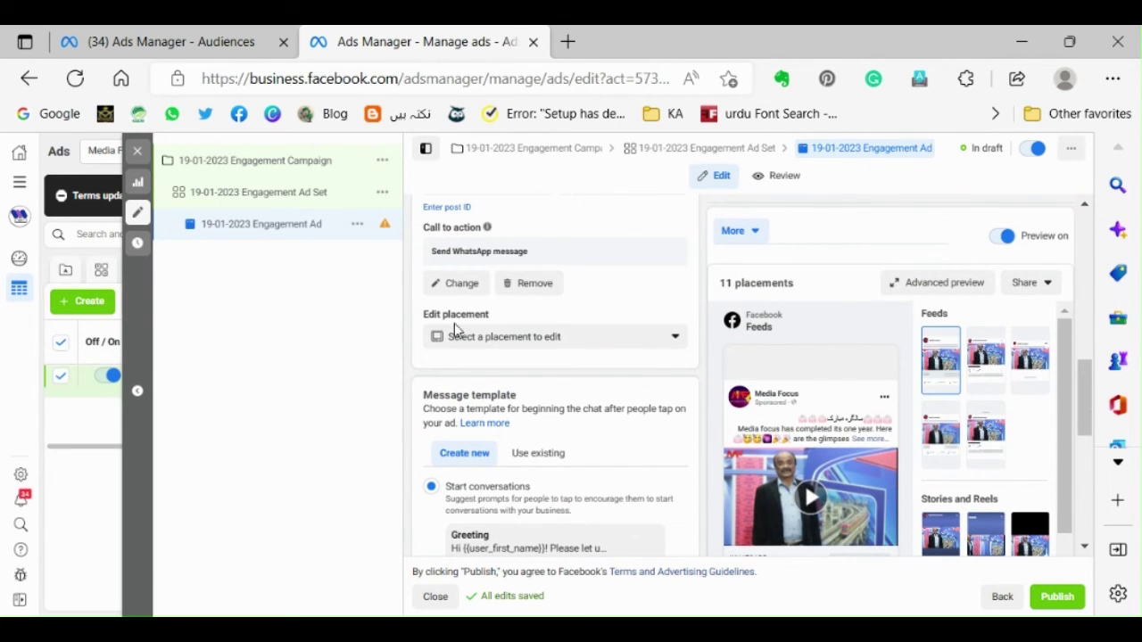
scroll(612, 455, "up", 1)
left_click(454, 386)
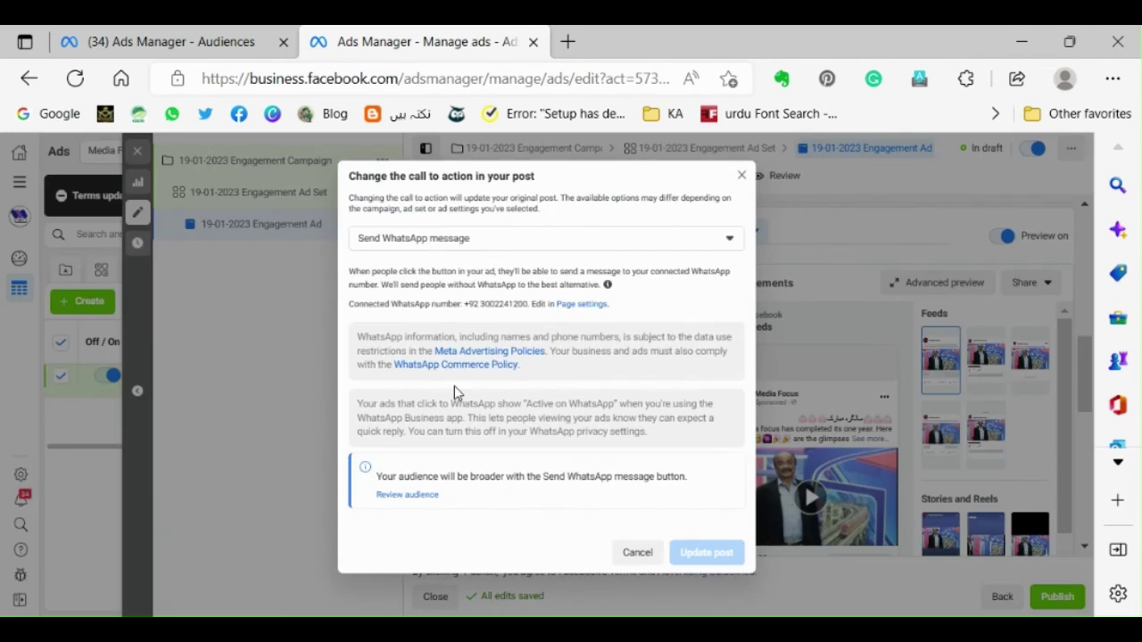
left_click(725, 244)
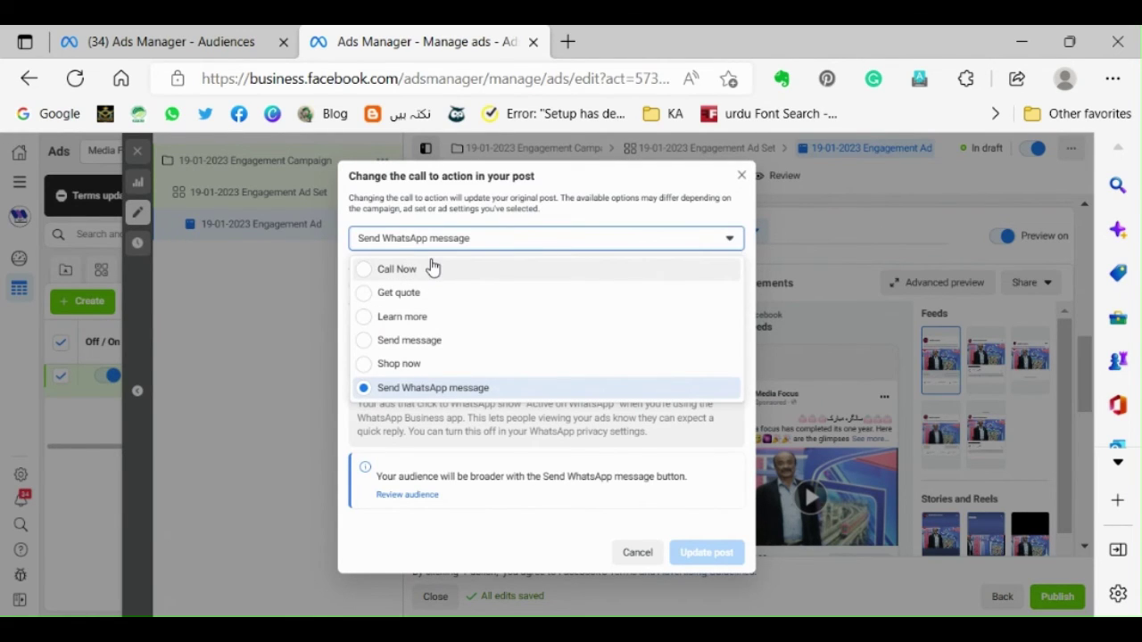
left_click(433, 323)
left_click(692, 421)
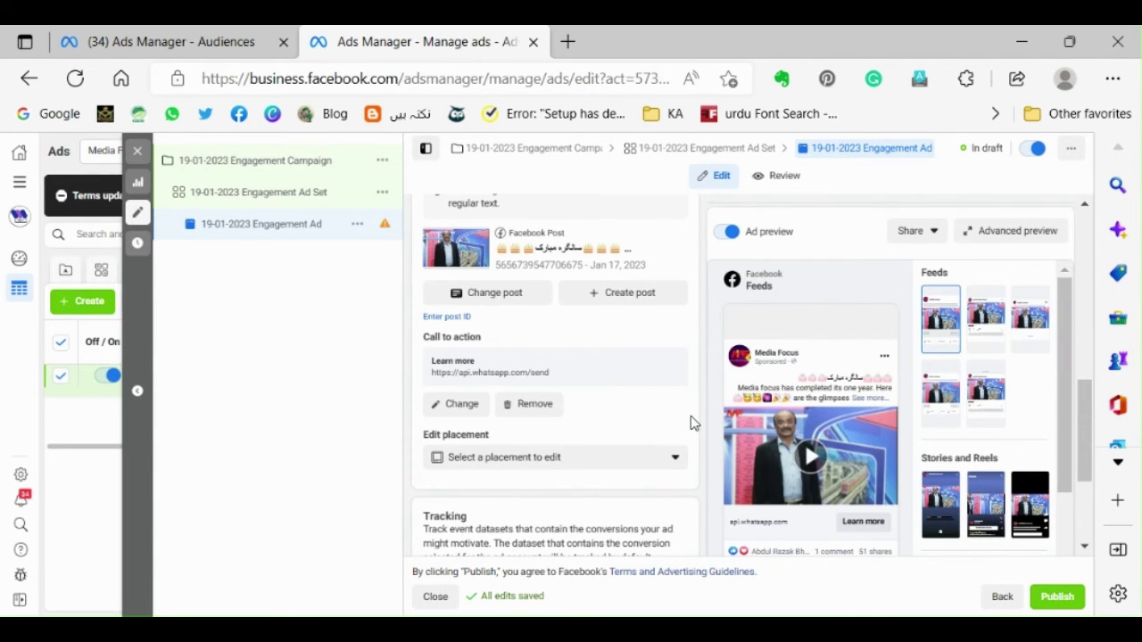
Step: Review the ad's creative settings, placement previews and tracking options down to the URL parameters
scroll(649, 331, "down", 1)
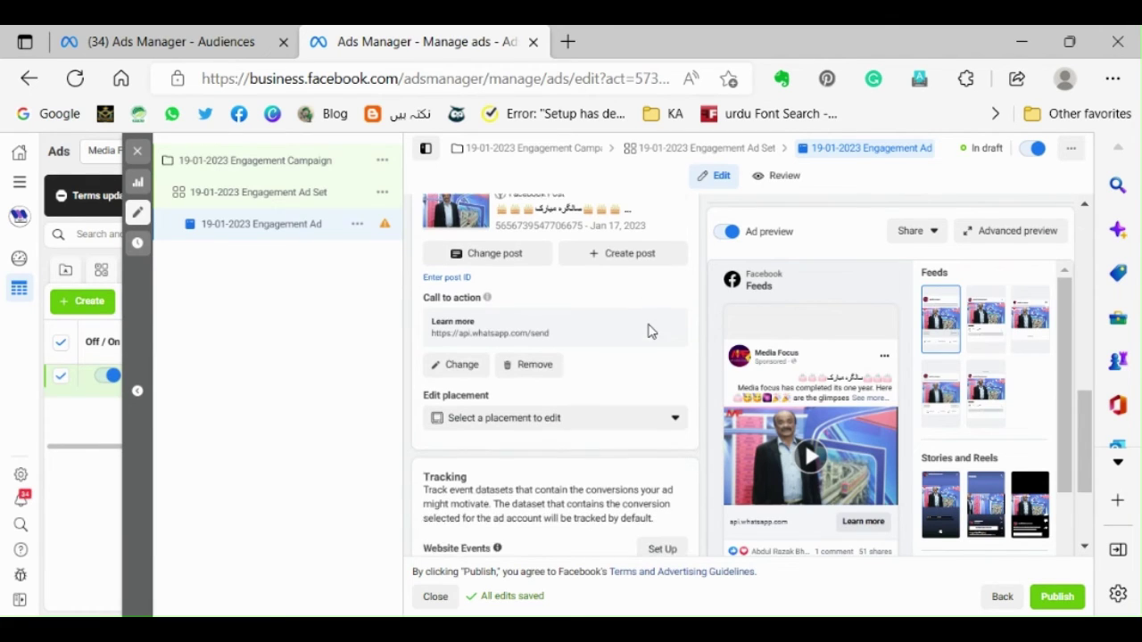
scroll(650, 331, "down", 4)
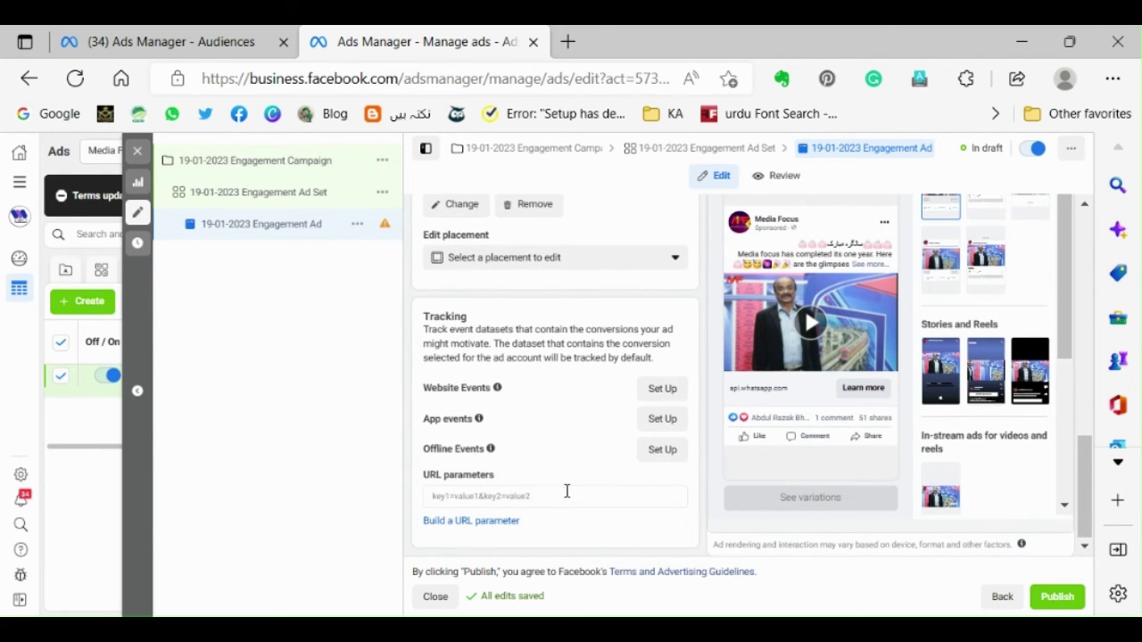
scroll(1035, 455, "up", 5)
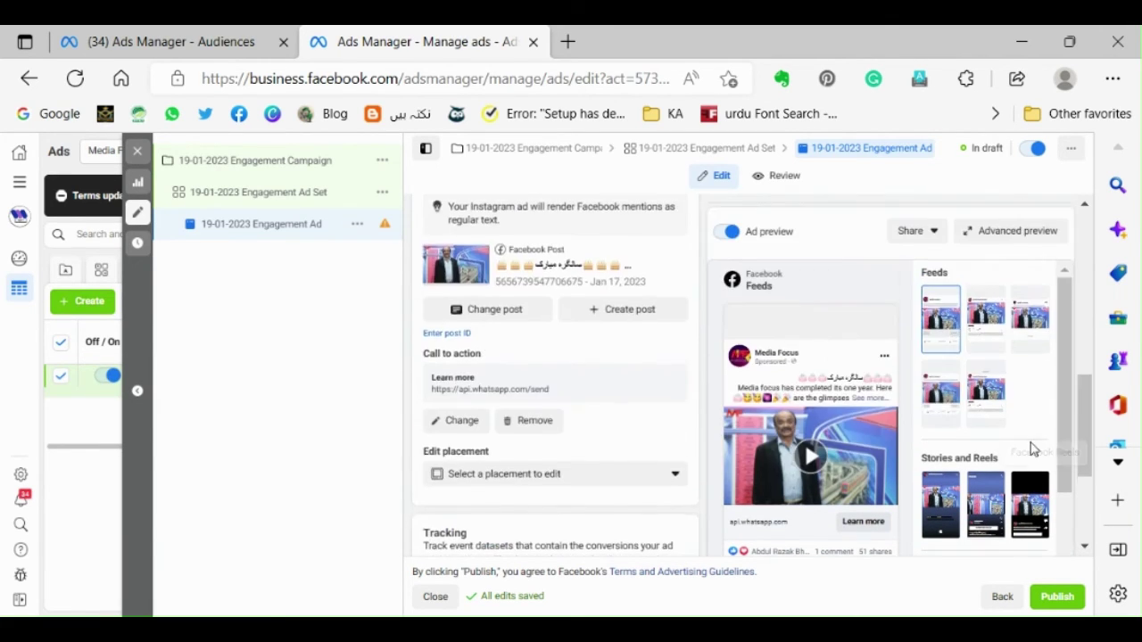
scroll(1032, 450, "up", 7)
scroll(1031, 486, "down", 12)
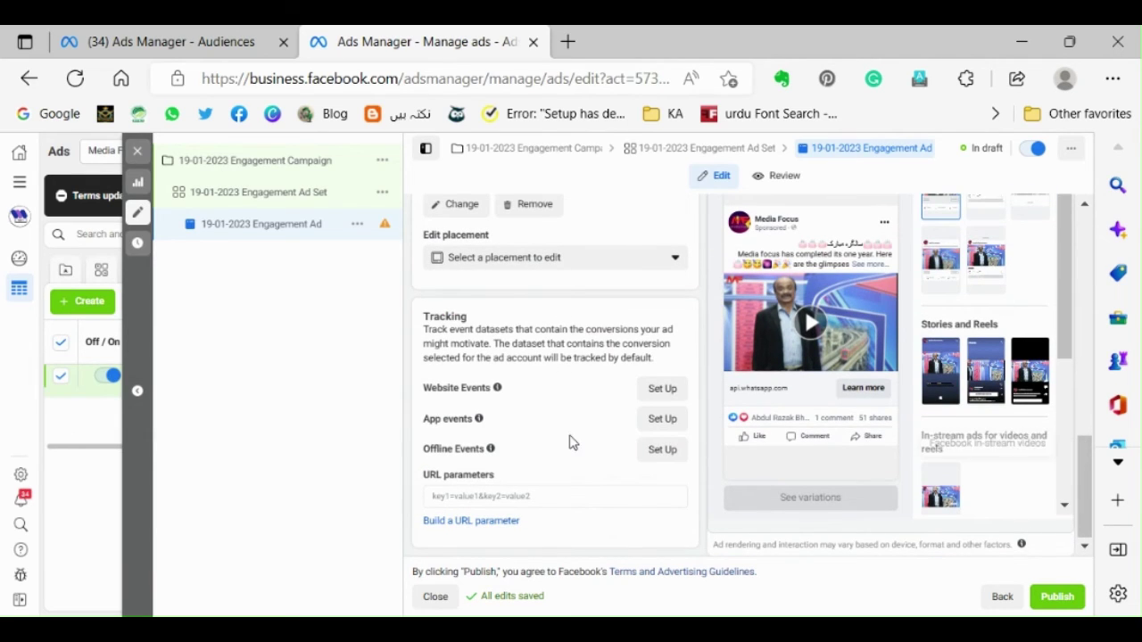